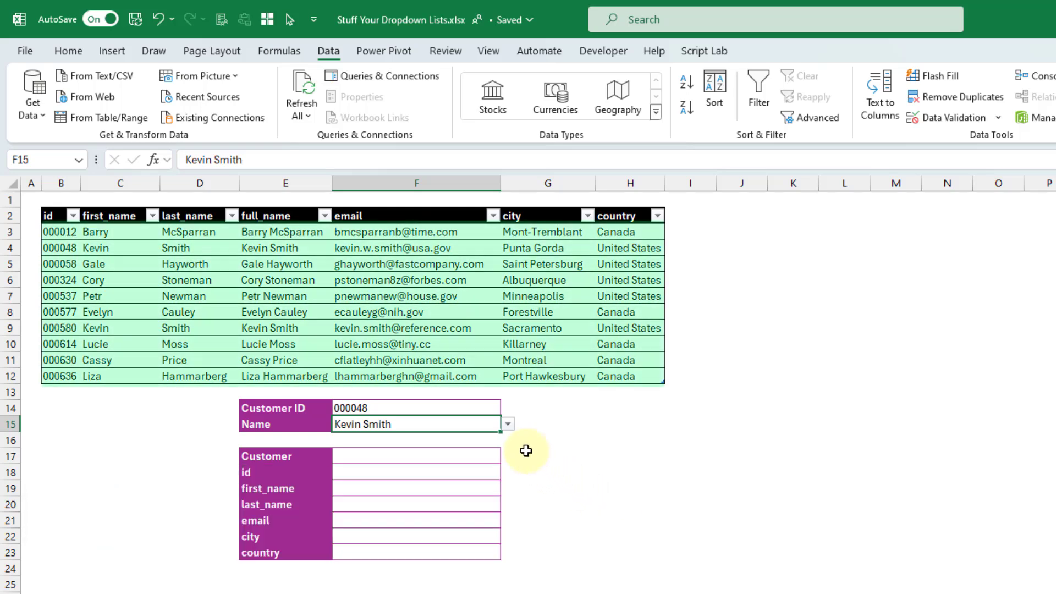
Check the customer name and ID dropdowns without changing them, then load the customer table via From Table/Range.
{"action": "left_click", "coordinate": [510, 425]}
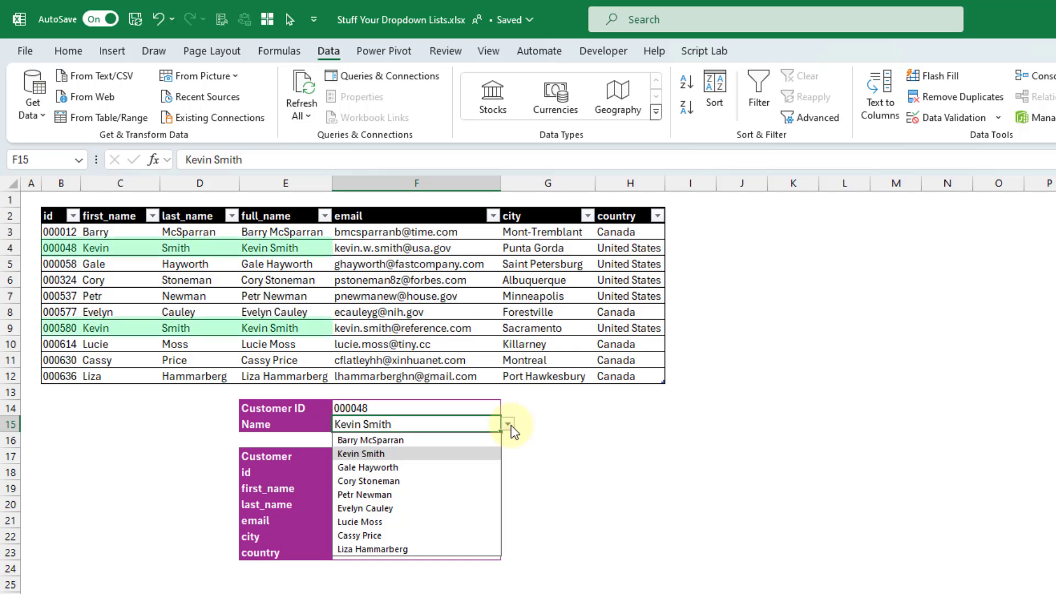
{"action": "left_click", "coordinate": [490, 453]}
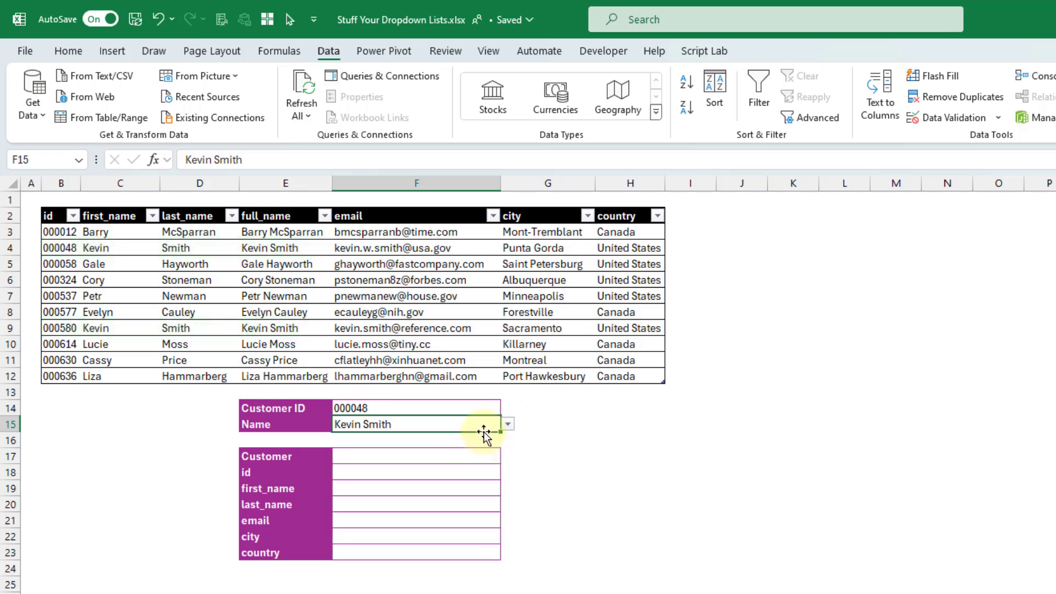
{"action": "left_click", "coordinate": [484, 407]}
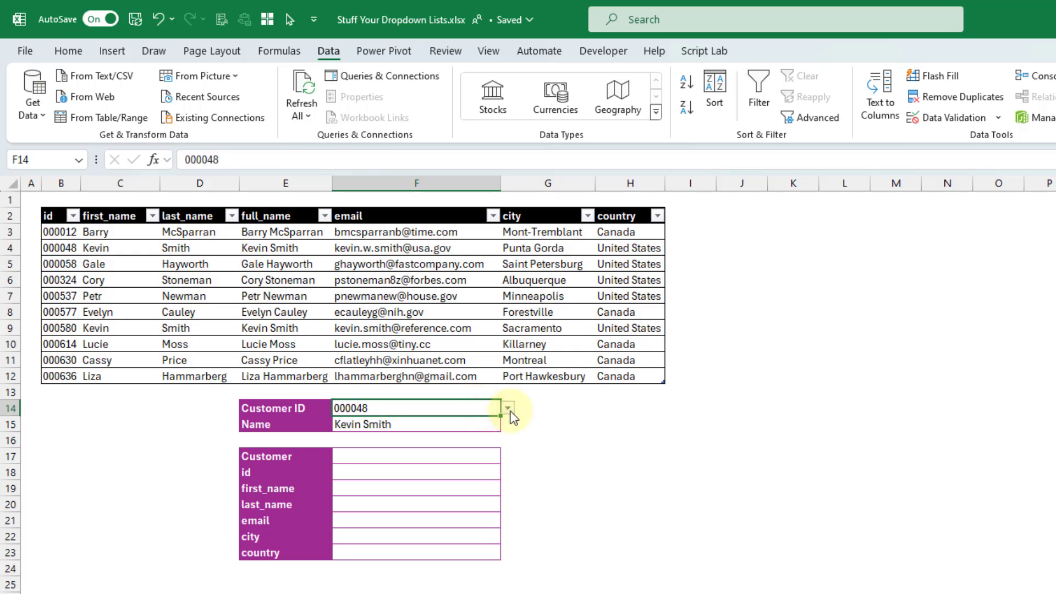
{"action": "left_click", "coordinate": [508, 409]}
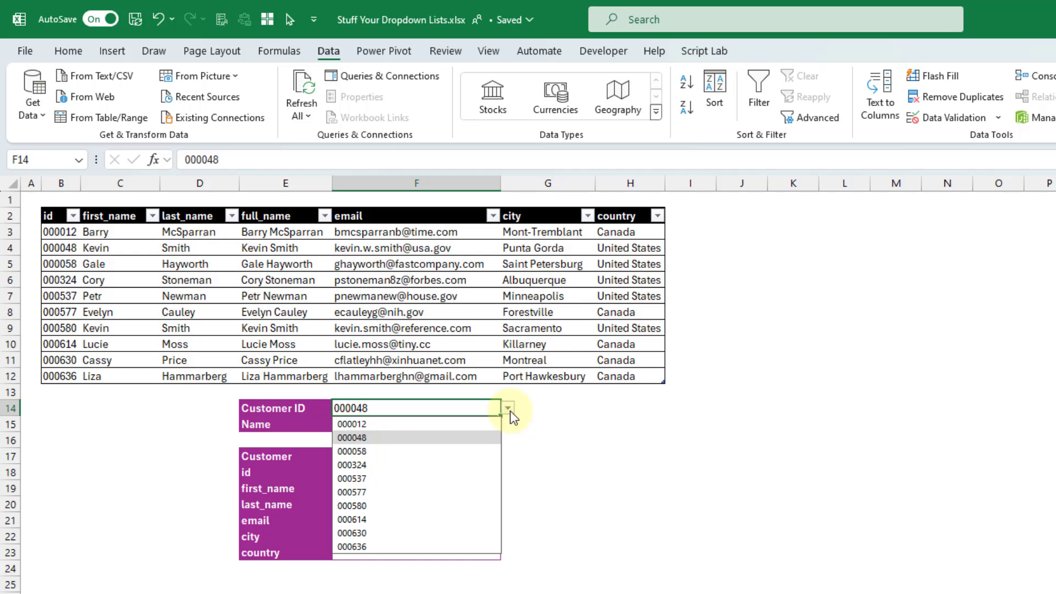
{"action": "left_click", "coordinate": [511, 412]}
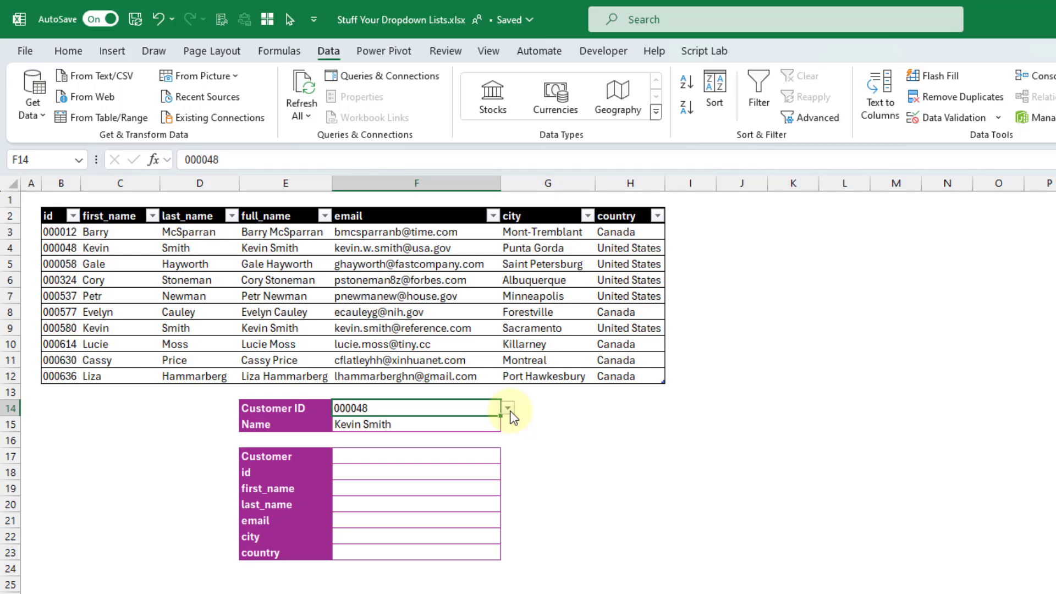
{"action": "left_click", "coordinate": [198, 280]}
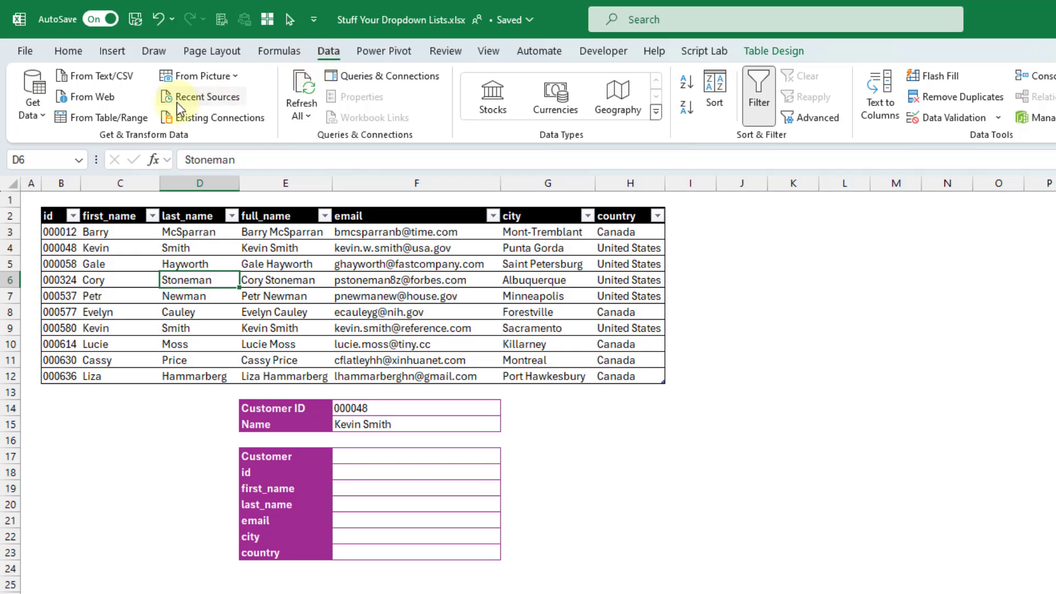
{"action": "left_click", "coordinate": [110, 120]}
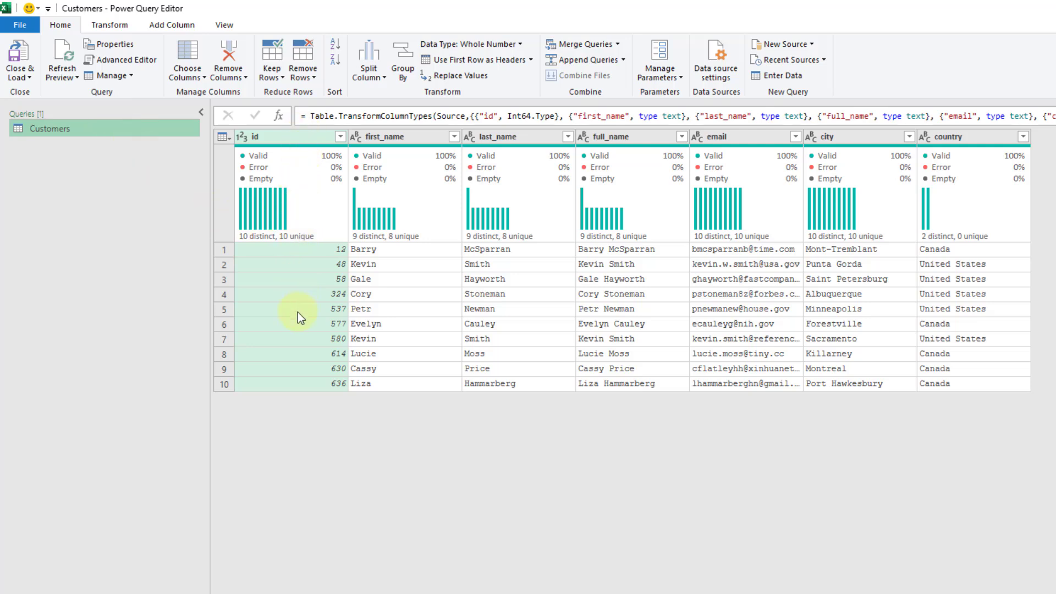
Change the id column to Text, replacing the current type step, so leading zeros are kept.
{"action": "left_click", "coordinate": [242, 136]}
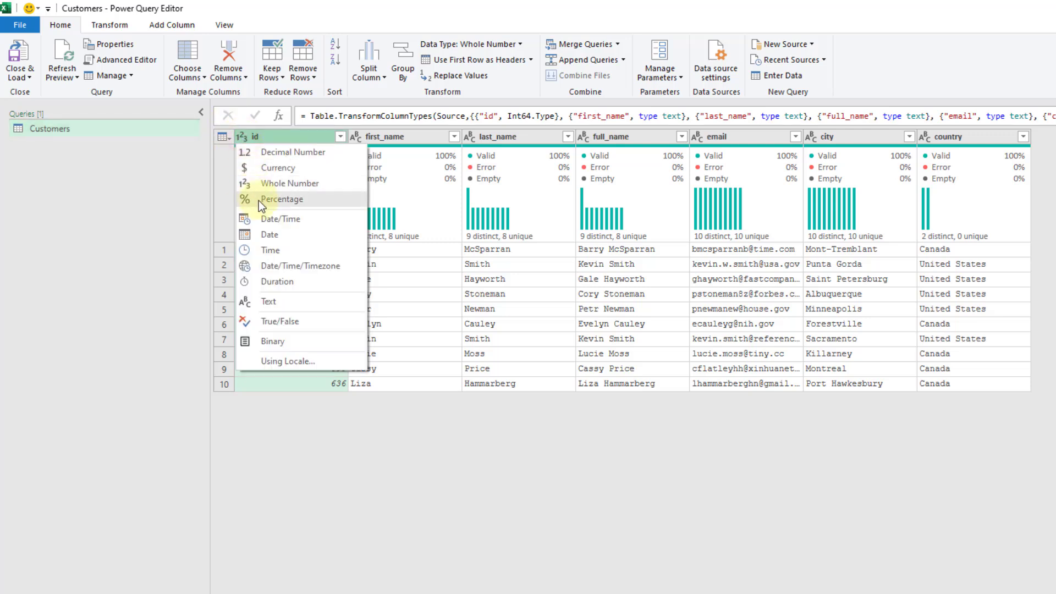
{"action": "left_click", "coordinate": [271, 301]}
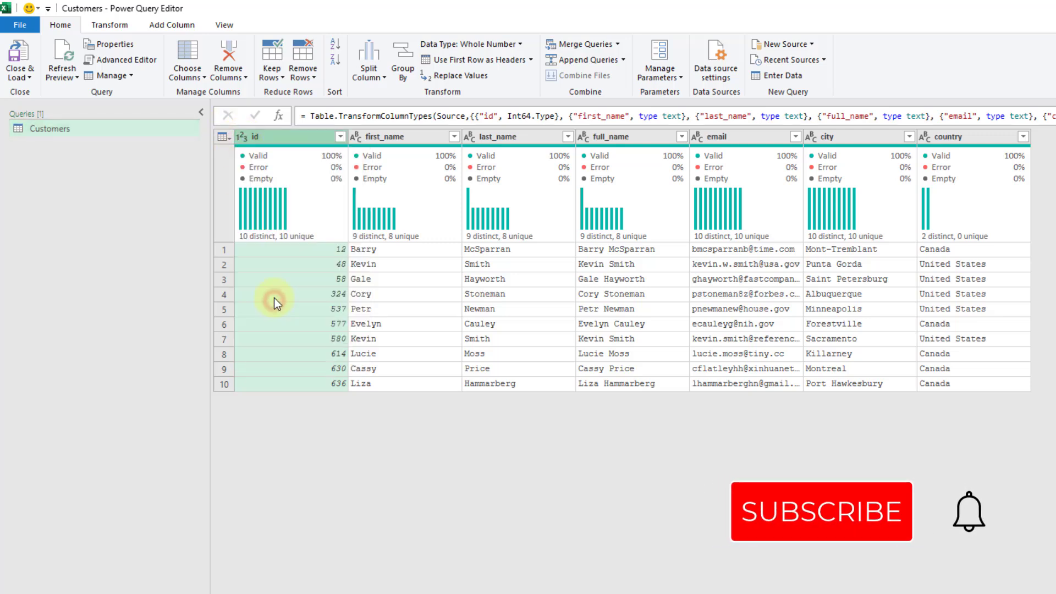
{"action": "left_click", "coordinate": [664, 409]}
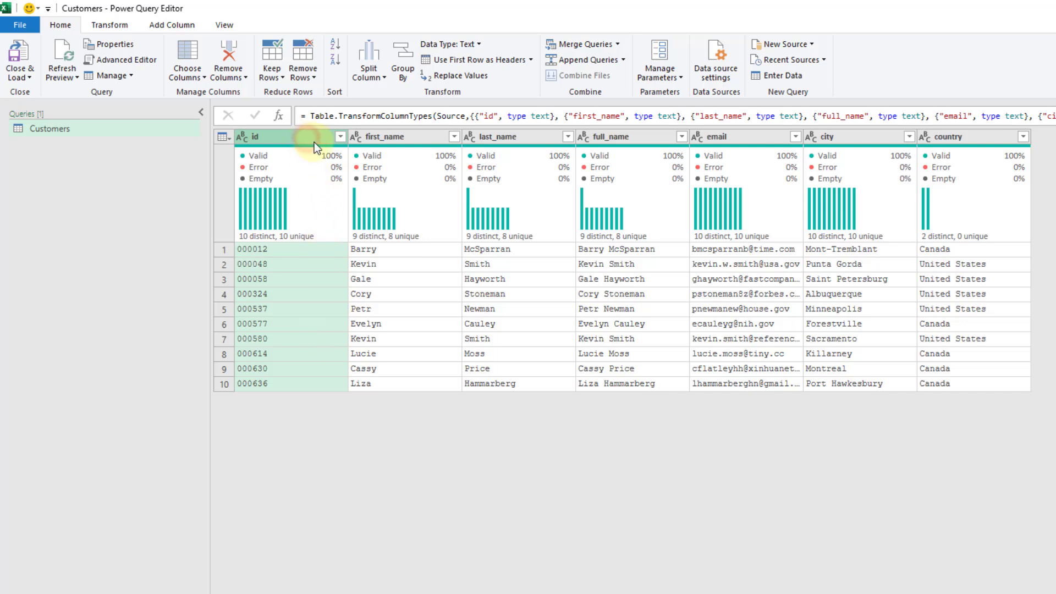
Merge id and full_name with a Space separator into a new column named 'label'.
{"action": "left_click", "coordinate": [622, 138], "text": "ctrl"}
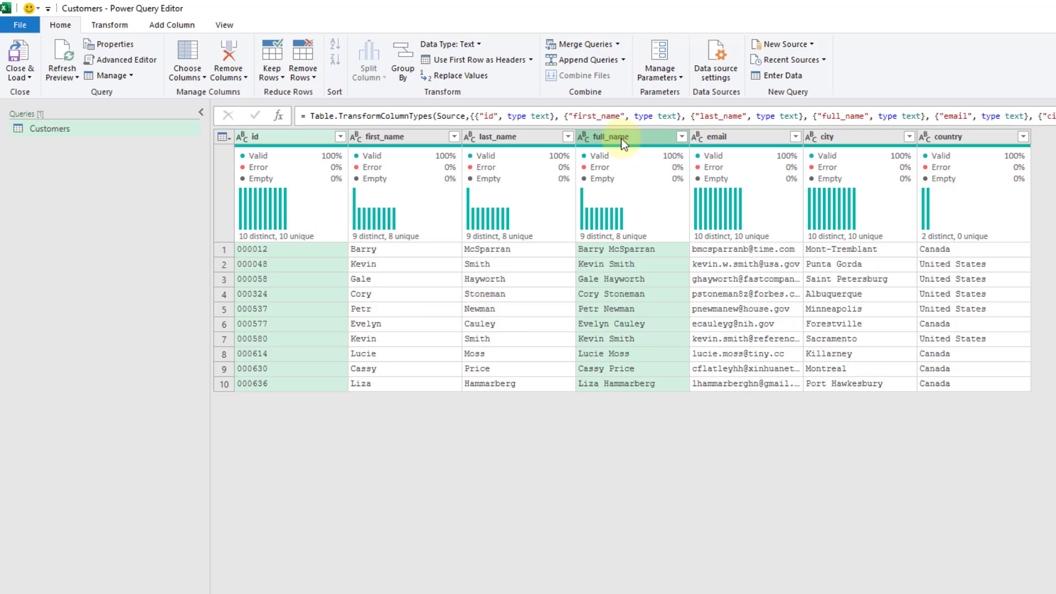
{"action": "left_click", "coordinate": [181, 25]}
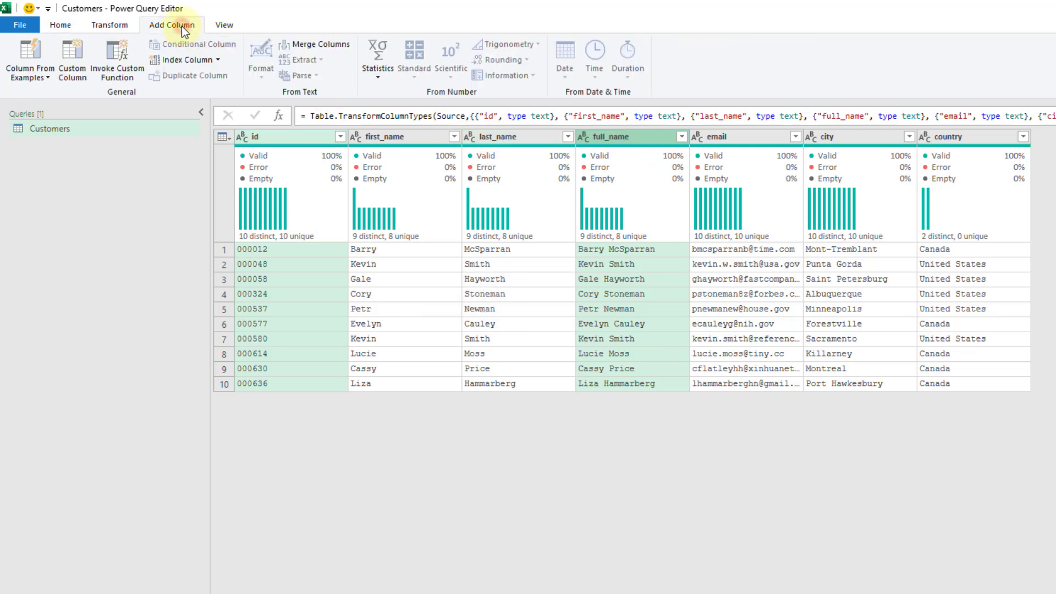
{"action": "left_click", "coordinate": [308, 45]}
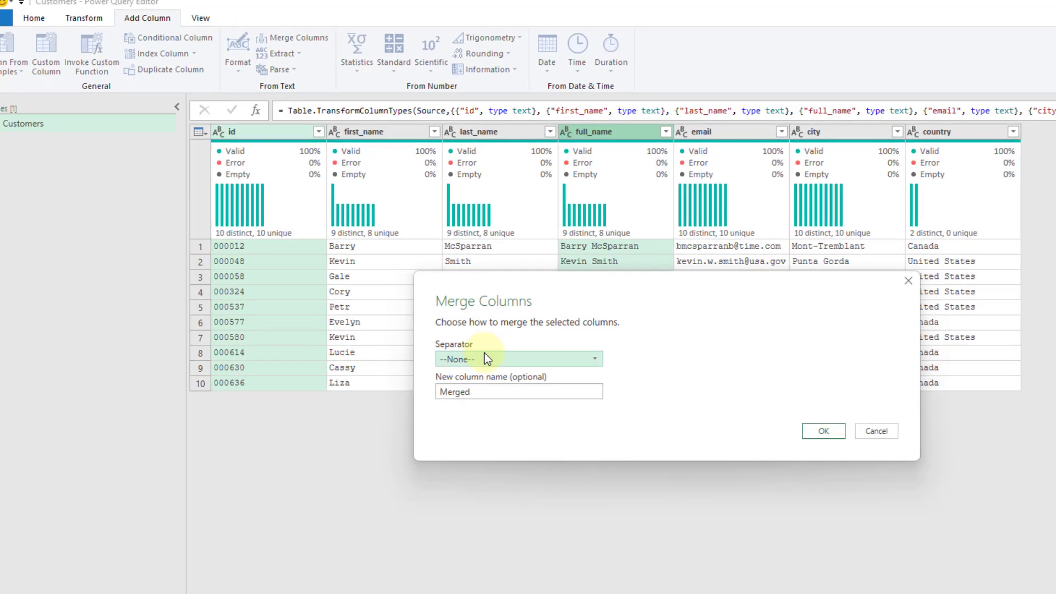
{"action": "left_click", "coordinate": [507, 360]}
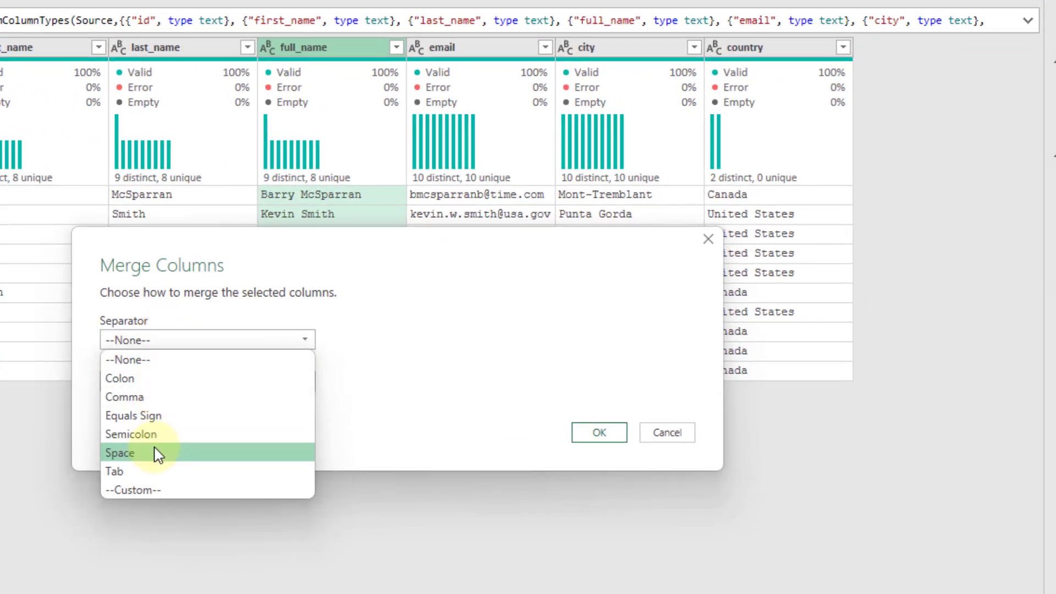
{"action": "left_click", "coordinate": [158, 454]}
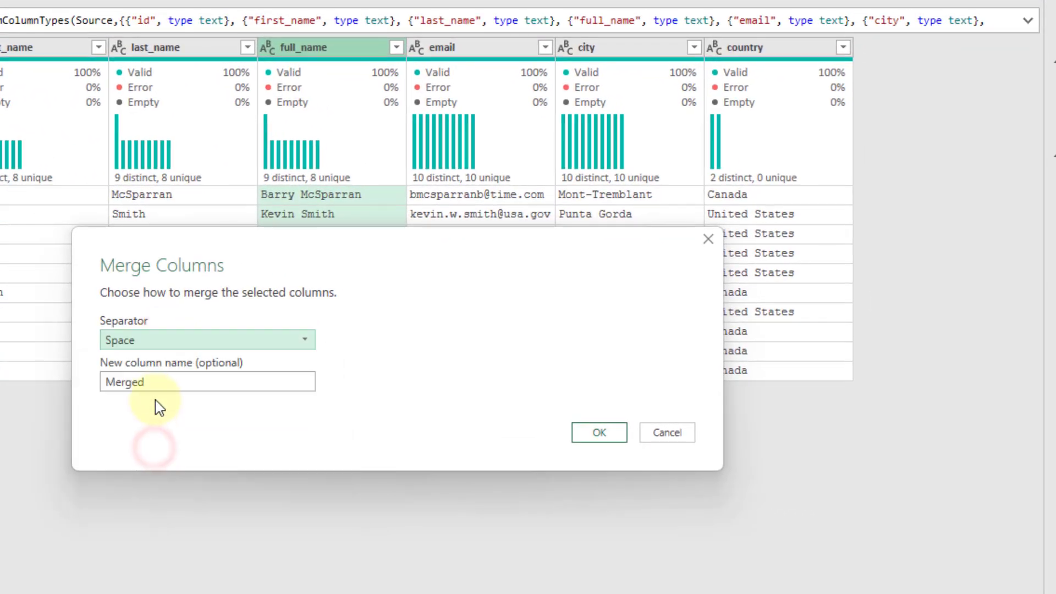
{"action": "left_click_drag", "start_coordinate": [163, 382], "coordinate": [104, 382]}
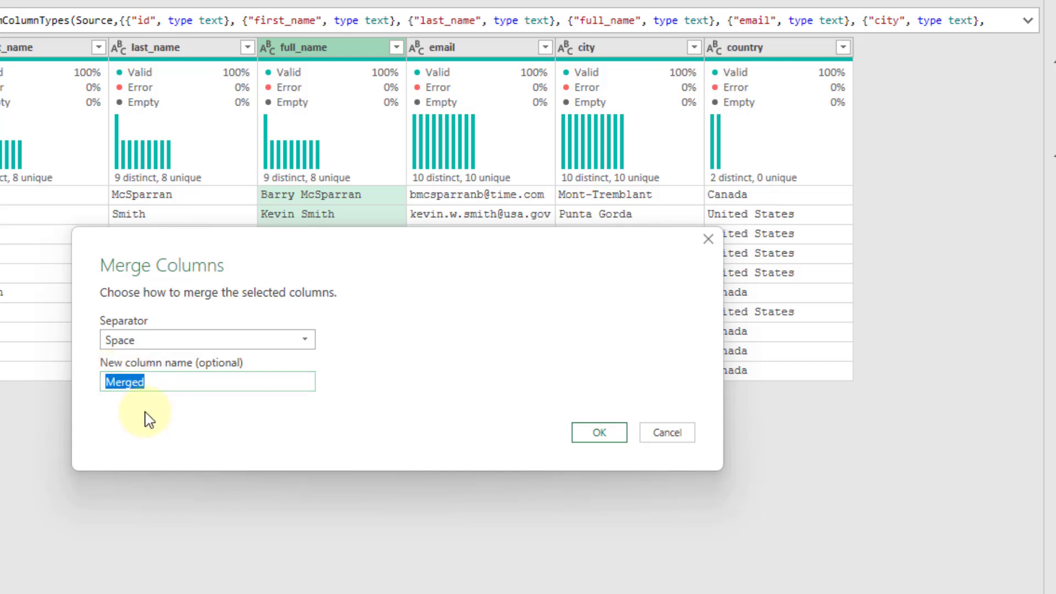
{"action": "type", "text": "label"}
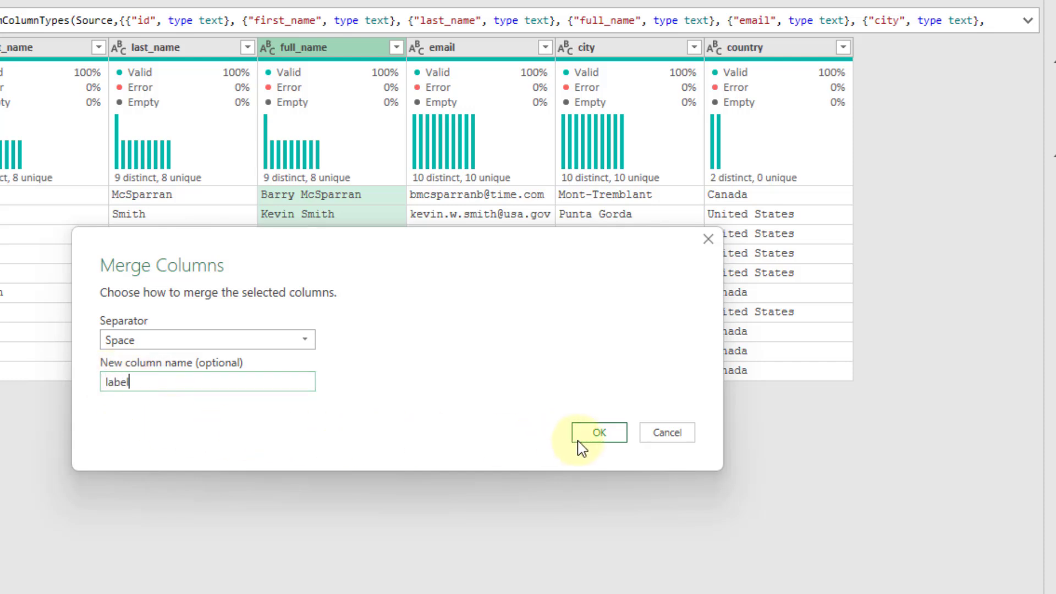
{"action": "left_click", "coordinate": [597, 432]}
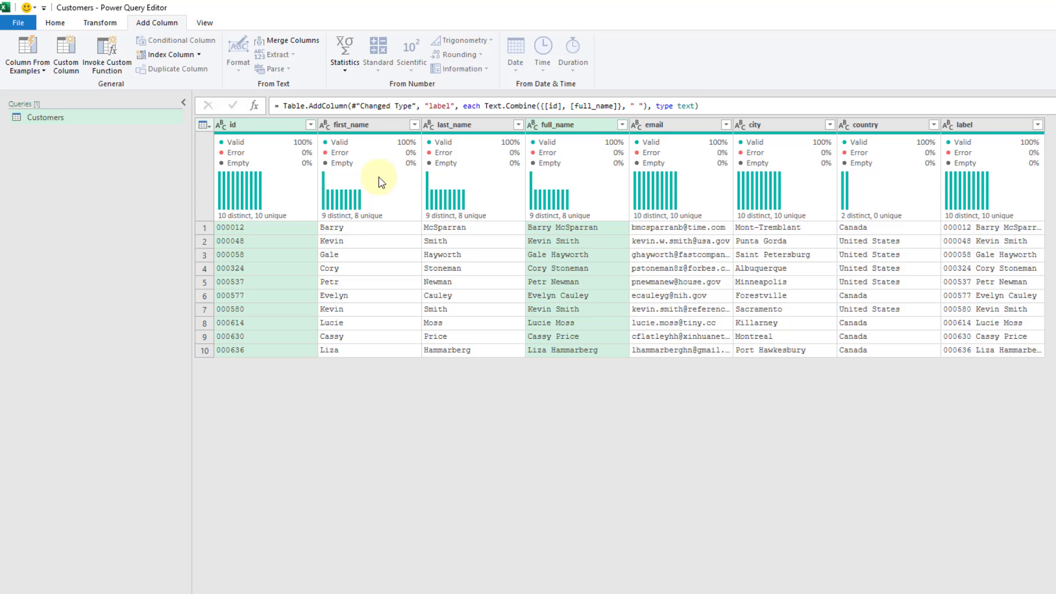
Combine columns id through label into a 'Customer' data type with label as the display column, using Advanced options.
{"action": "left_click", "coordinate": [268, 126]}
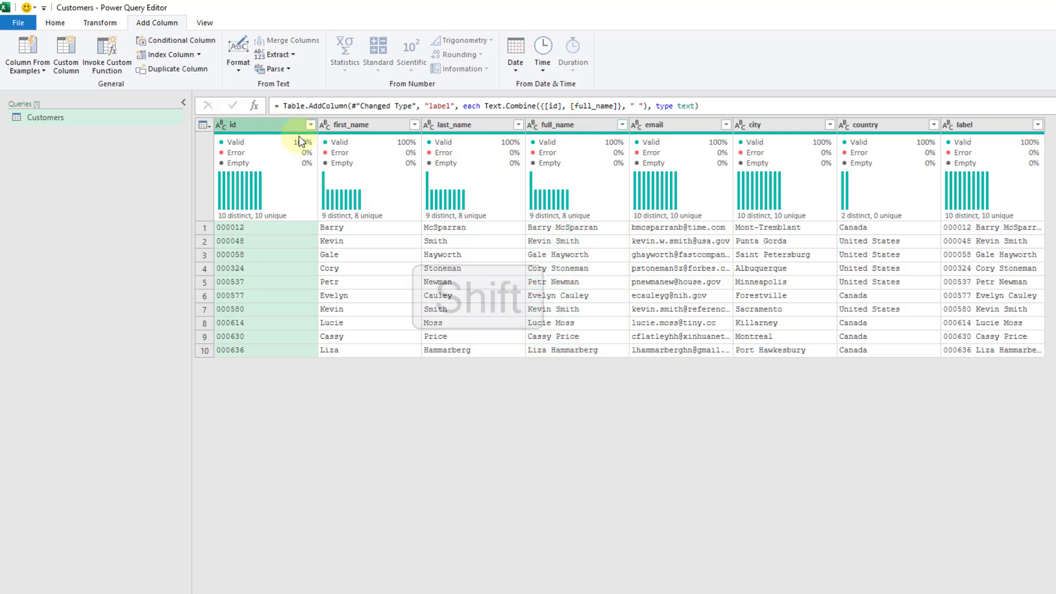
{"action": "left_click", "coordinate": [985, 128], "text": "shift"}
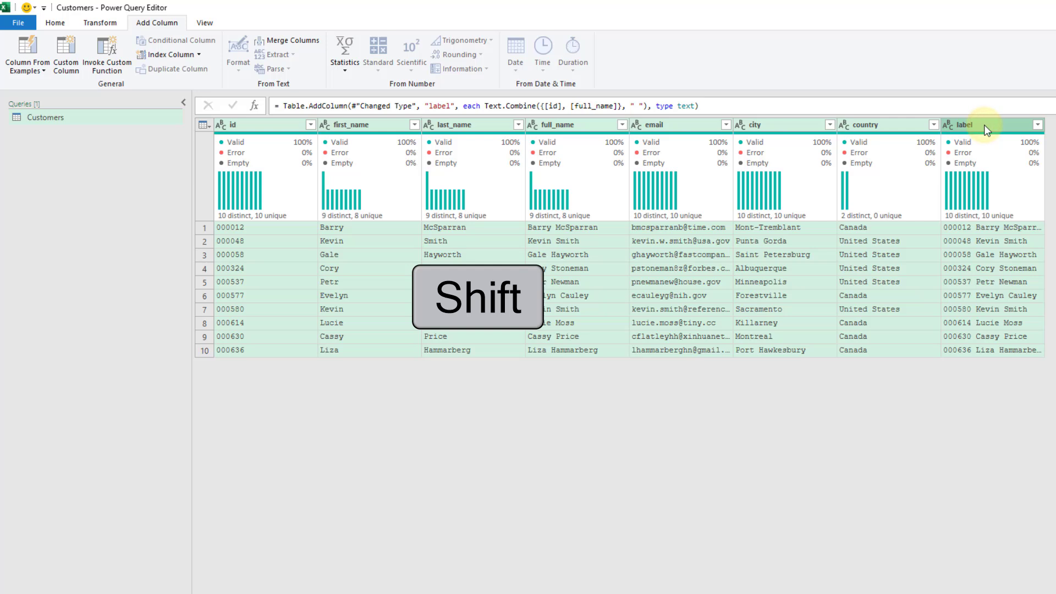
{"action": "left_click", "coordinate": [113, 27]}
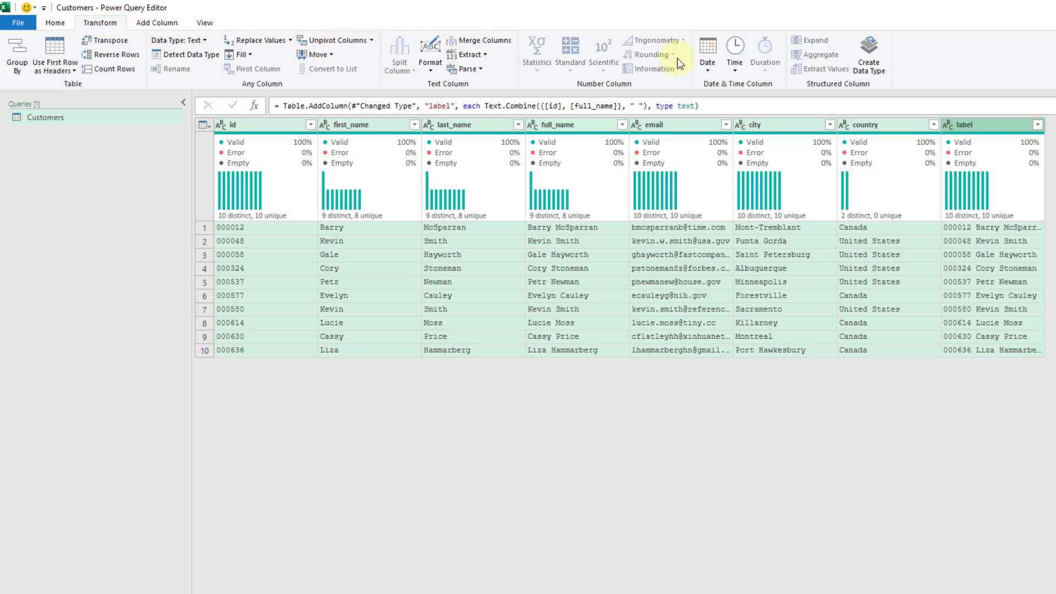
{"action": "left_click", "coordinate": [879, 60]}
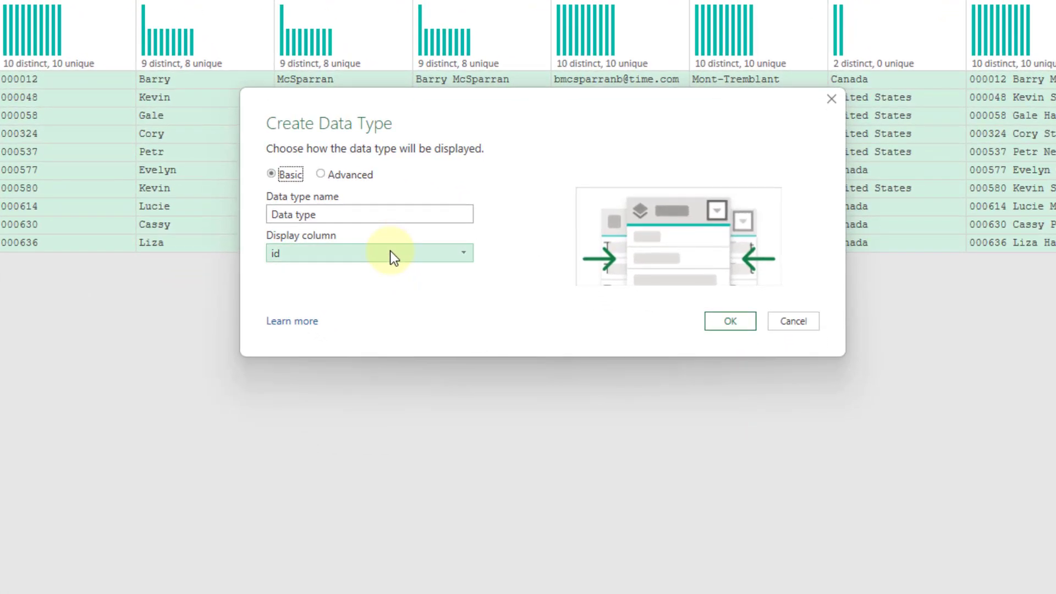
{"action": "left_click", "coordinate": [488, 339]}
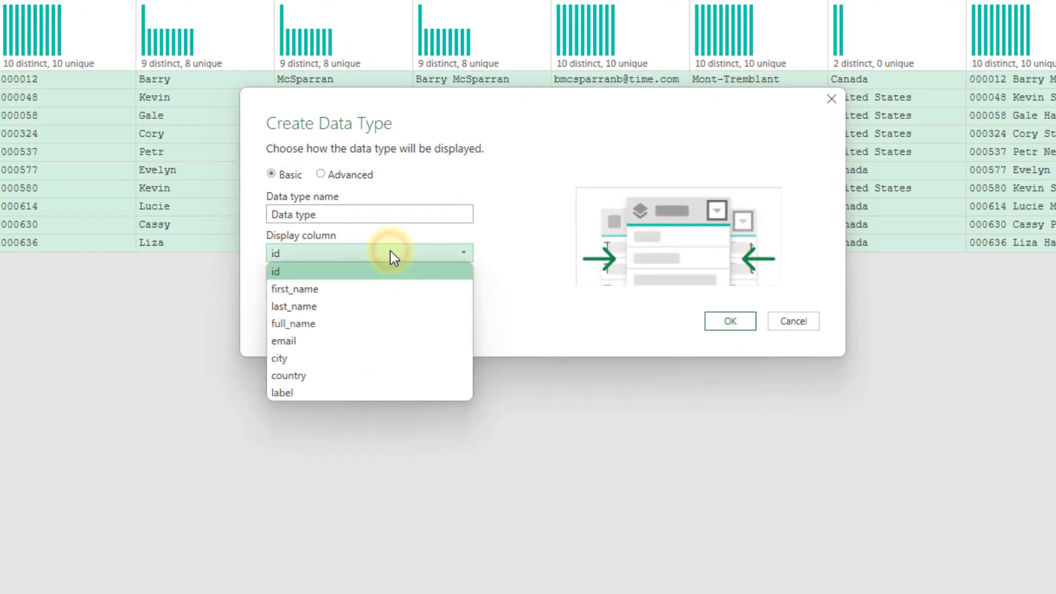
{"action": "left_click", "coordinate": [346, 391]}
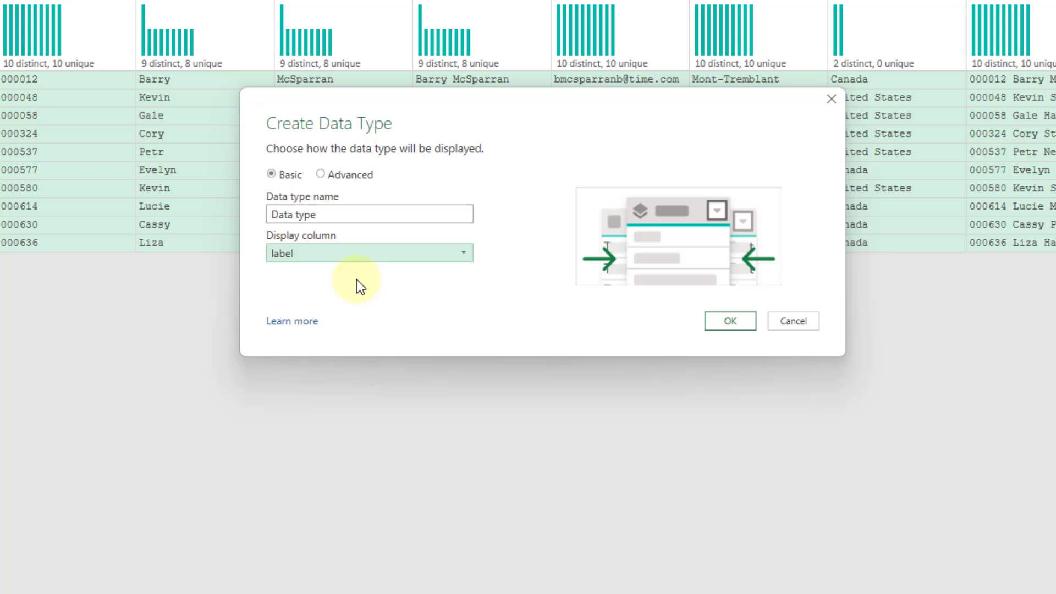
{"action": "left_click_drag", "start_coordinate": [337, 215], "coordinate": [256, 217]}
{"action": "type", "text": "Cus"}
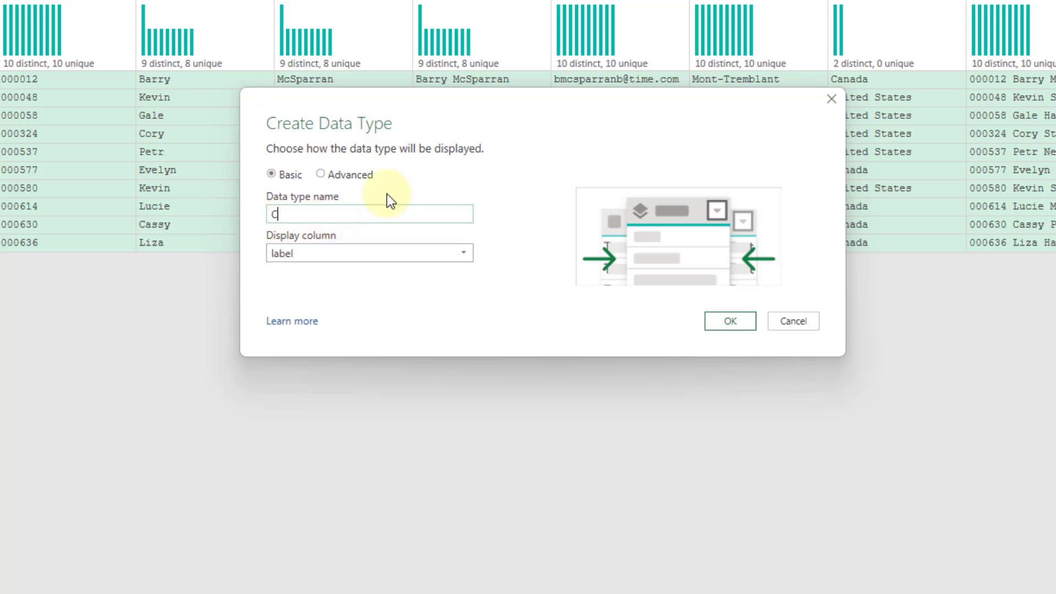
{"action": "type", "text": "tomer"}
{"action": "left_click", "coordinate": [322, 176]}
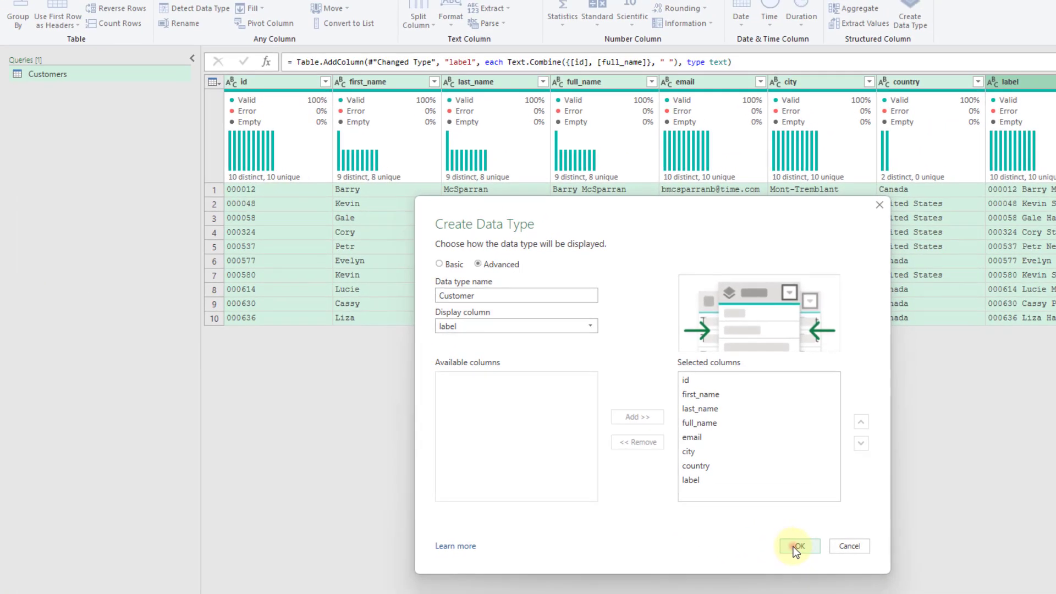
{"action": "left_click", "coordinate": [798, 546]}
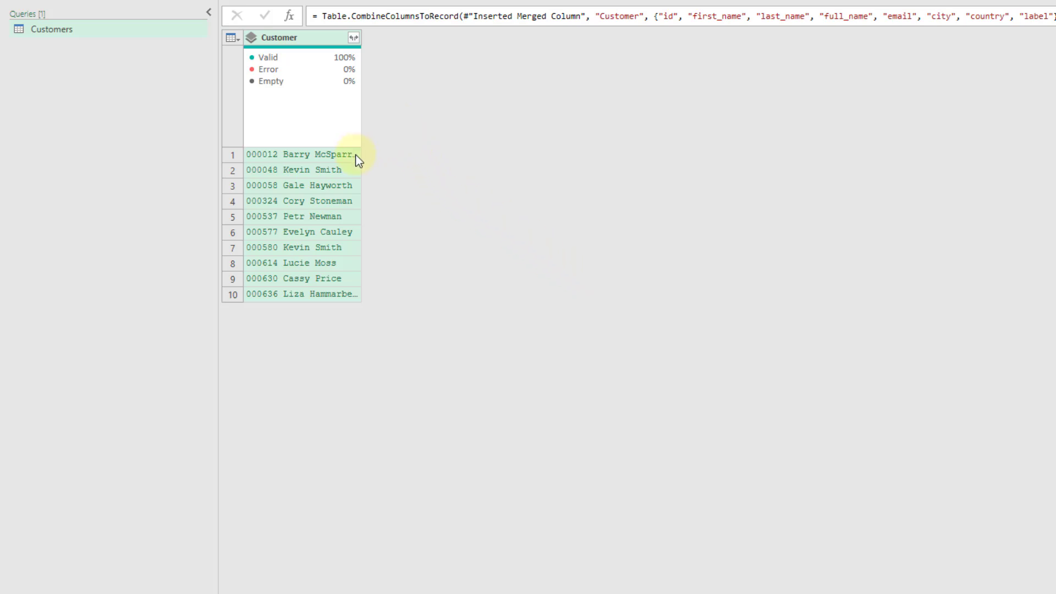
Preview row 2's Customer record and enlarge the preview pane to show all eight fields.
{"action": "left_click", "coordinate": [355, 173]}
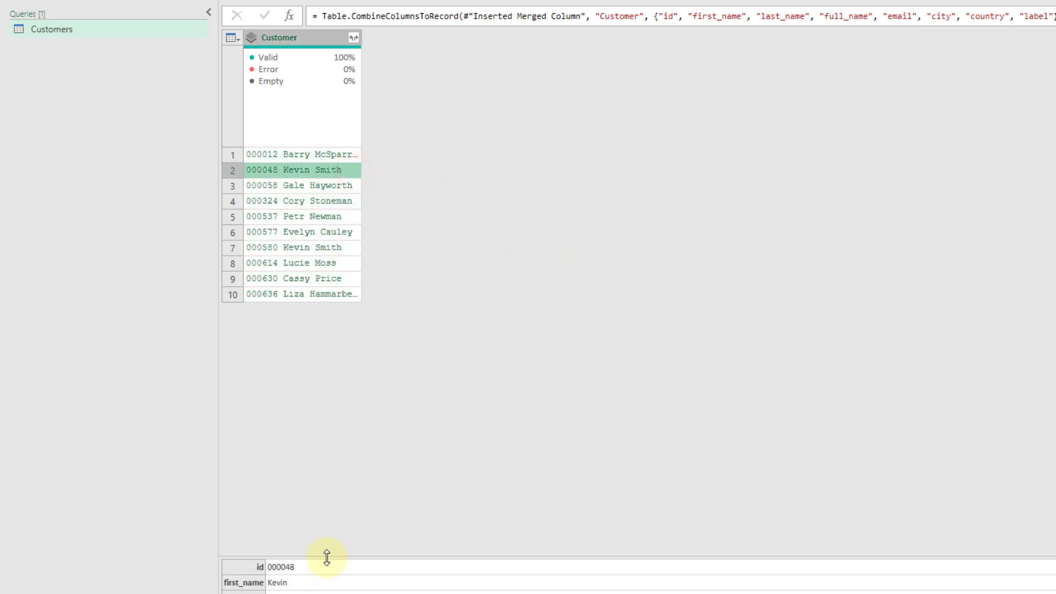
{"action": "left_click_drag", "start_coordinate": [325, 556], "coordinate": [326, 373]}
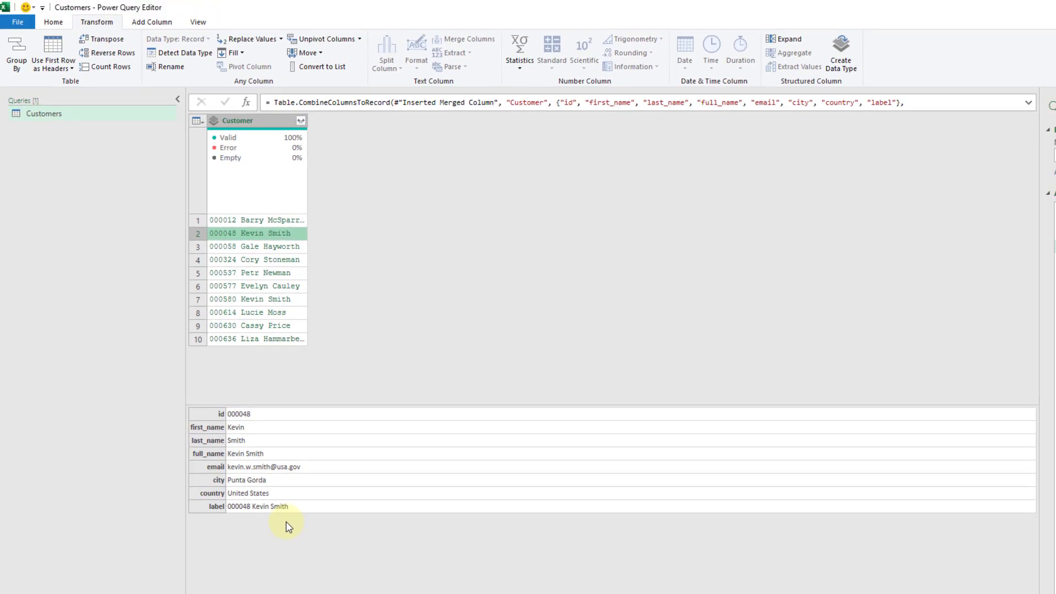
Load the Customer query as a table on the existing worksheet at J2 and view one record's card.
{"action": "left_click", "coordinate": [54, 23]}
{"action": "left_click", "coordinate": [20, 68]}
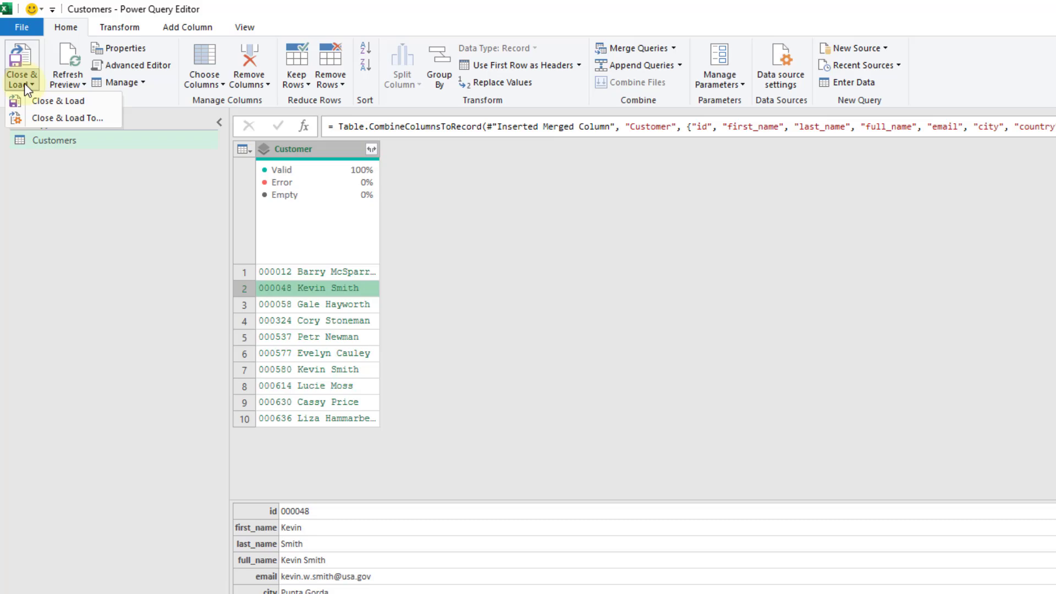
{"action": "left_click", "coordinate": [64, 118]}
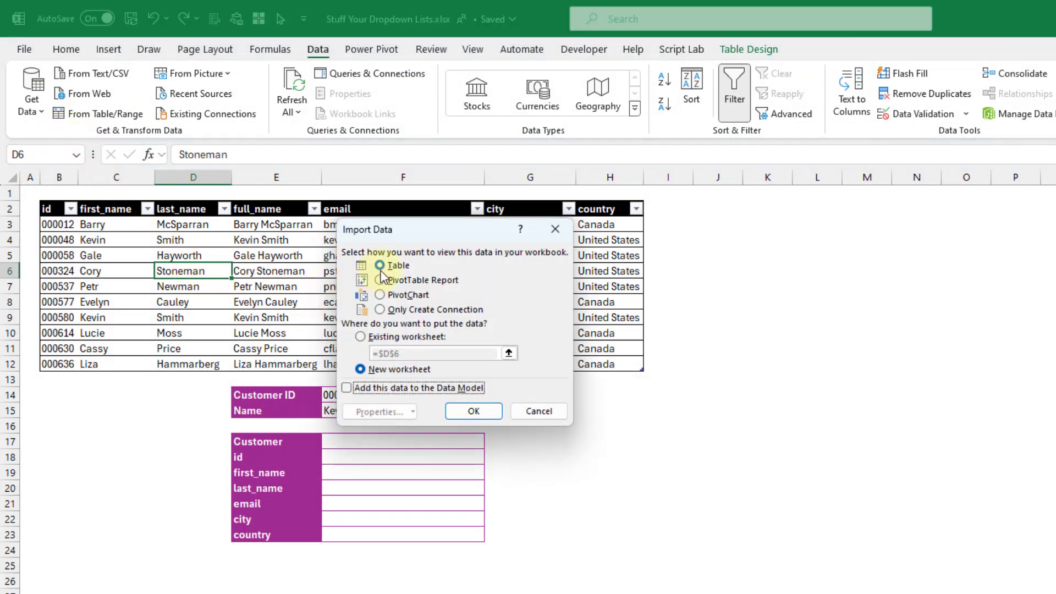
{"action": "left_click", "coordinate": [380, 265]}
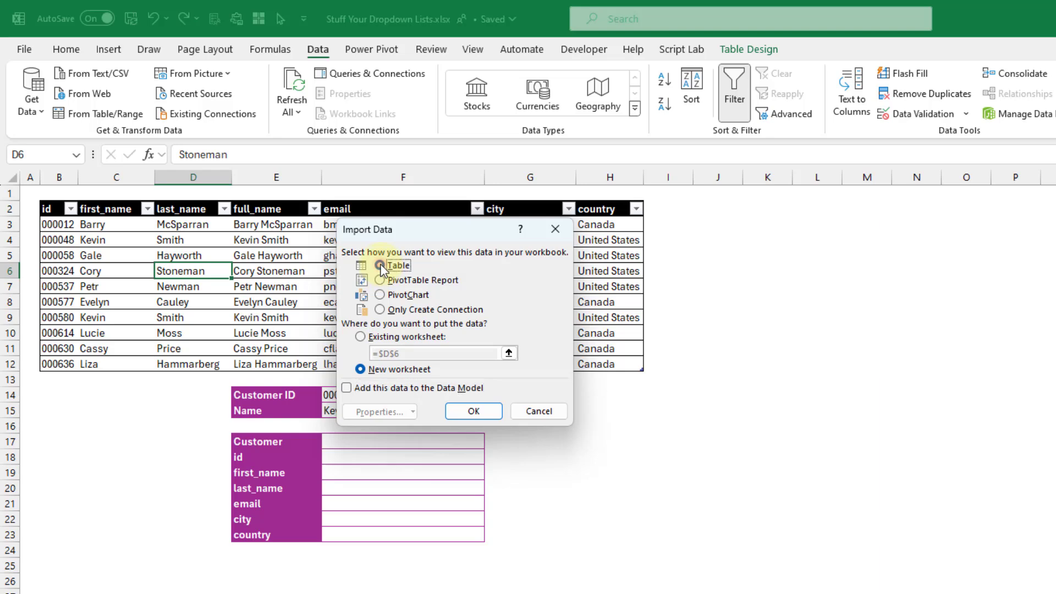
{"action": "left_click", "coordinate": [373, 338]}
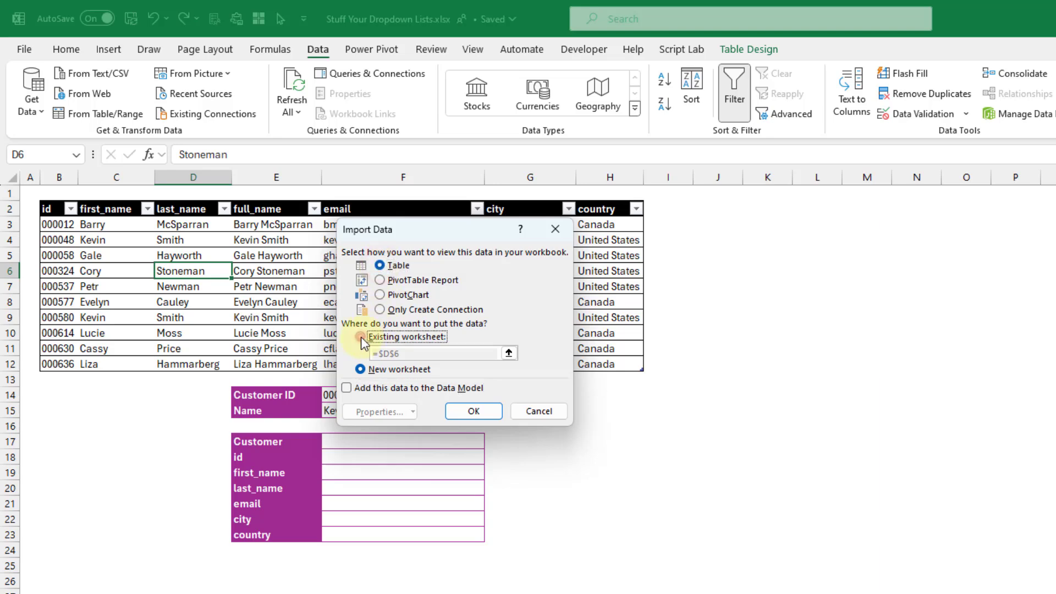
{"action": "left_click", "coordinate": [721, 213]}
{"action": "left_click", "coordinate": [499, 411]}
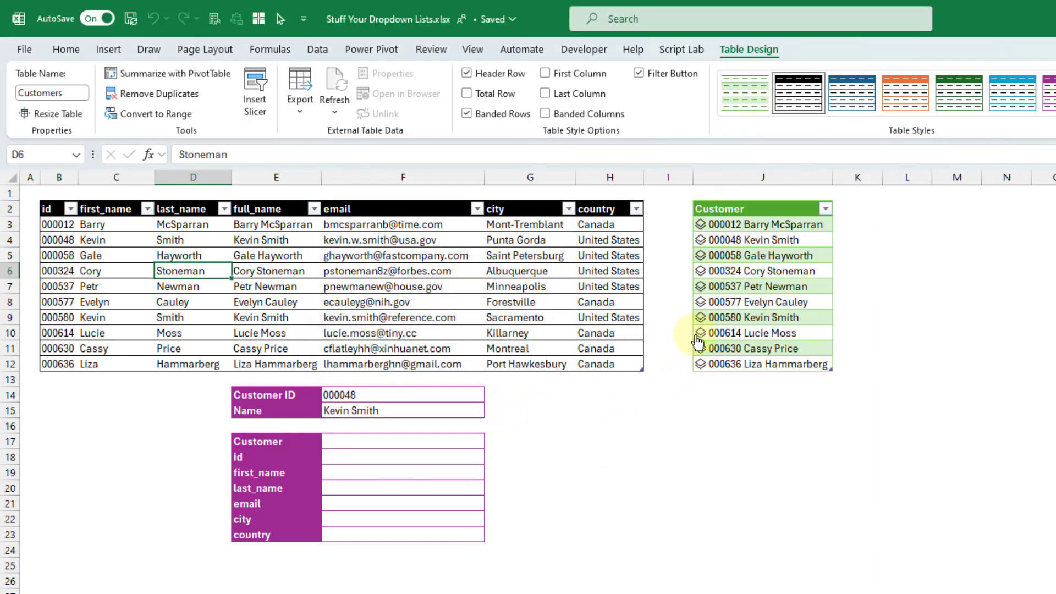
{"action": "left_click", "coordinate": [701, 258]}
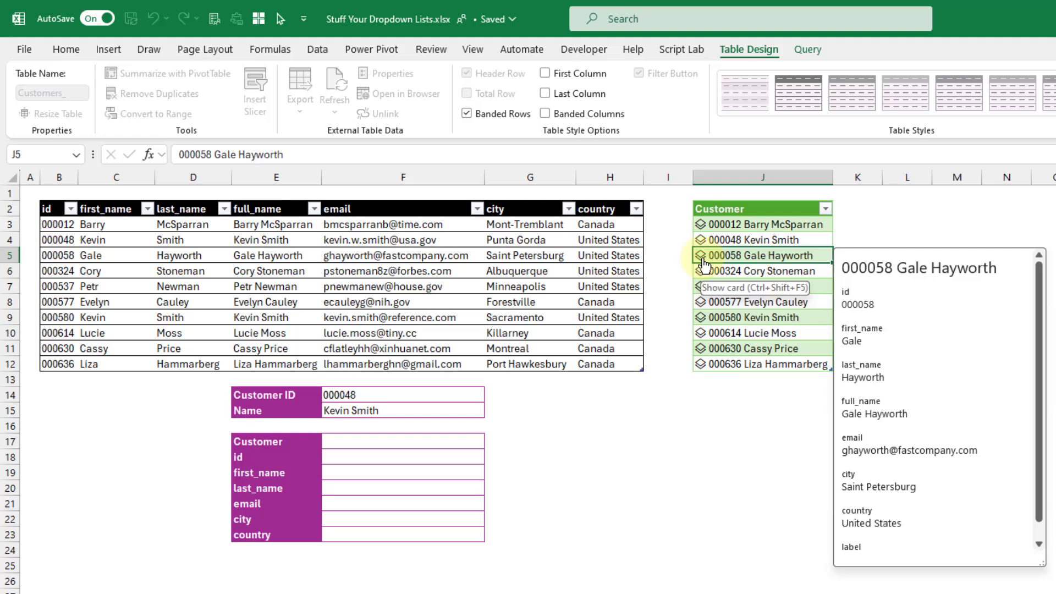
{"action": "left_click", "coordinate": [414, 441]}
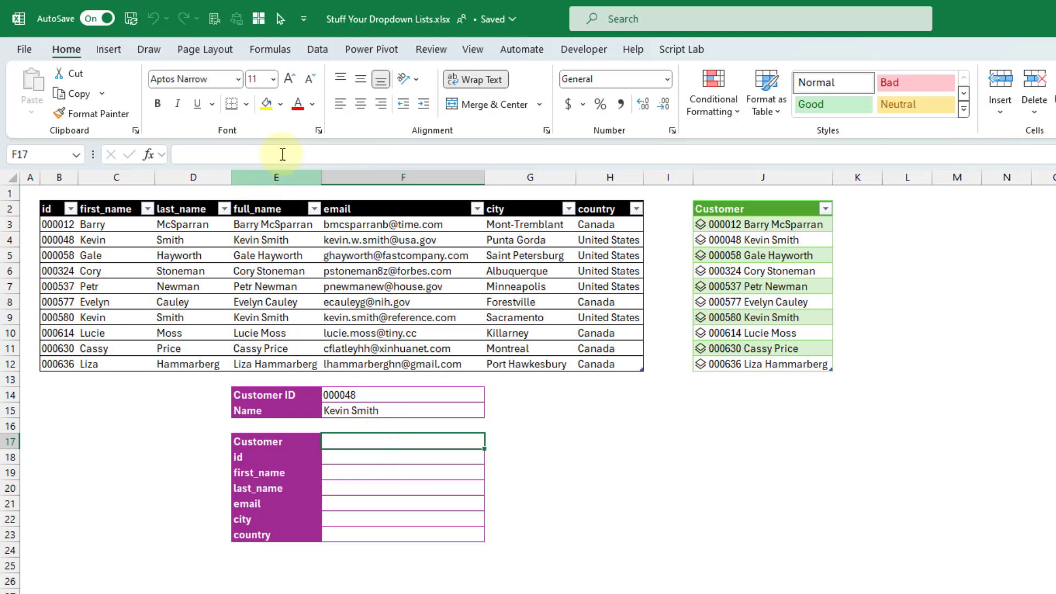
Give F17 List data validation with source =$J$3:$J$12.
{"action": "left_click", "coordinate": [319, 50]}
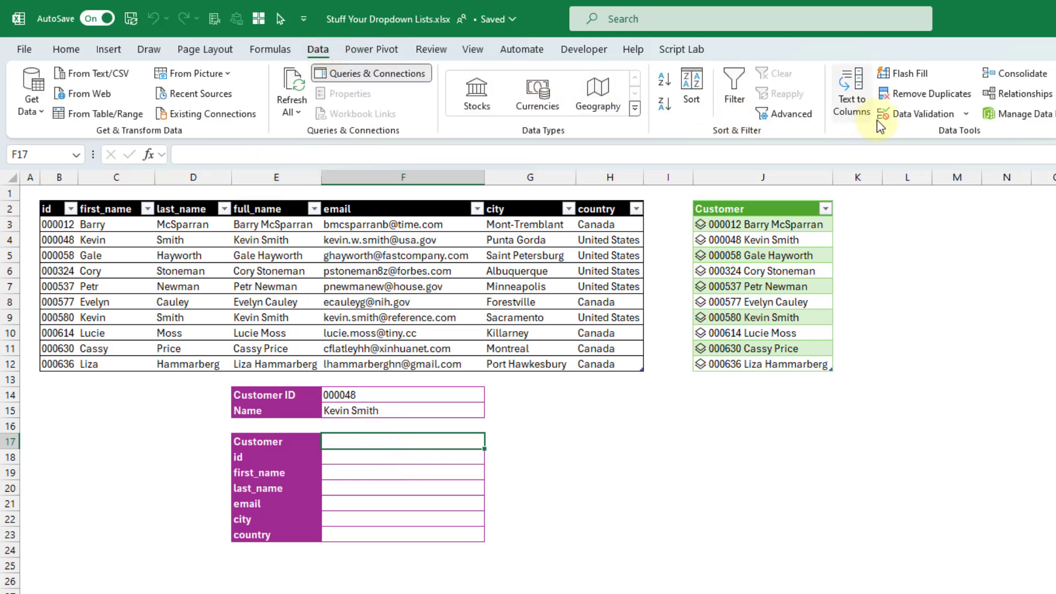
{"action": "left_click", "coordinate": [901, 115]}
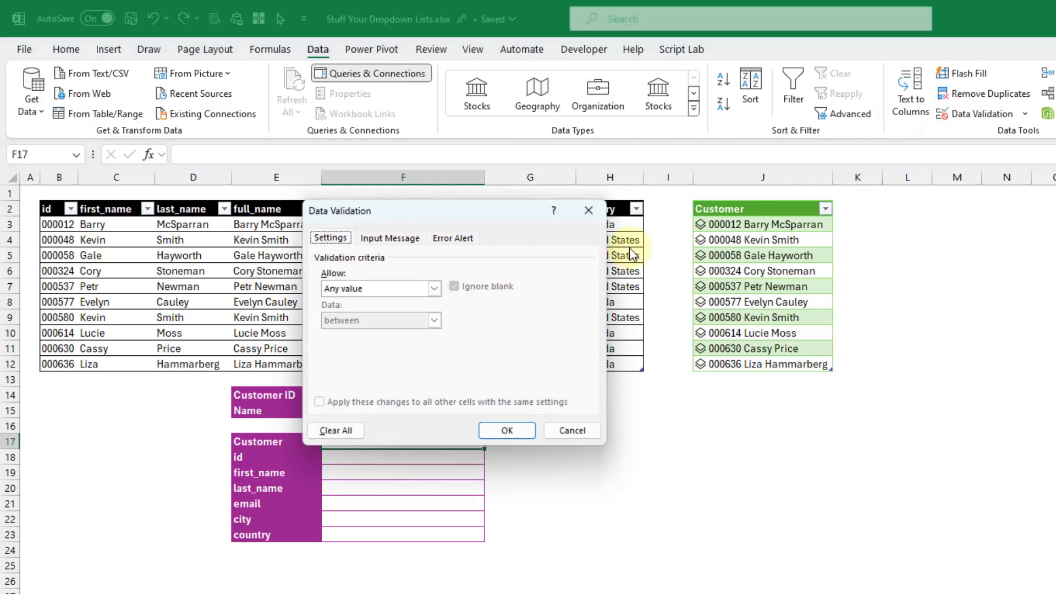
{"action": "left_click", "coordinate": [418, 295]}
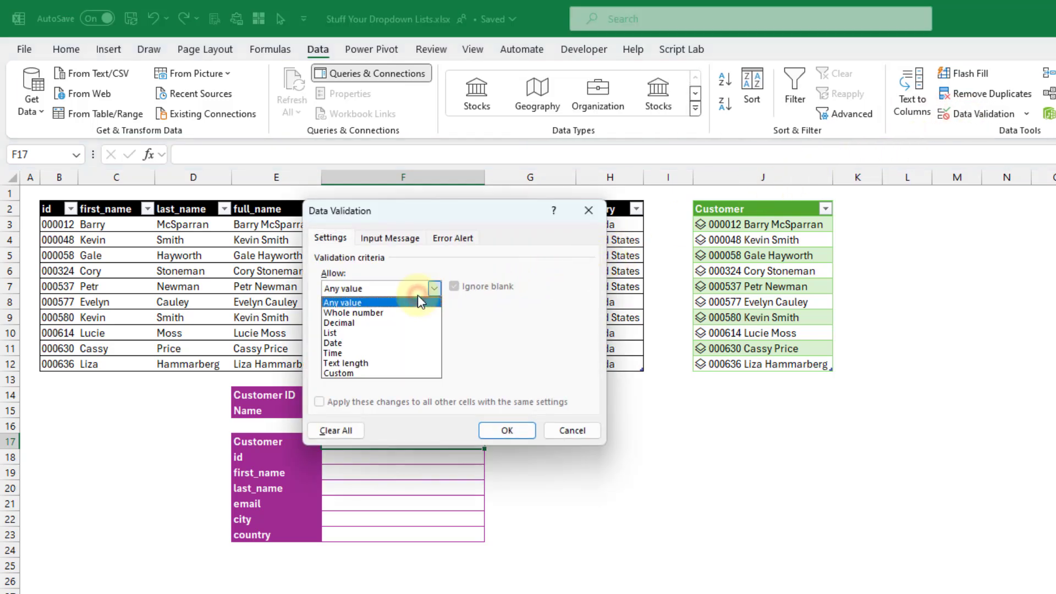
{"action": "left_click", "coordinate": [383, 333]}
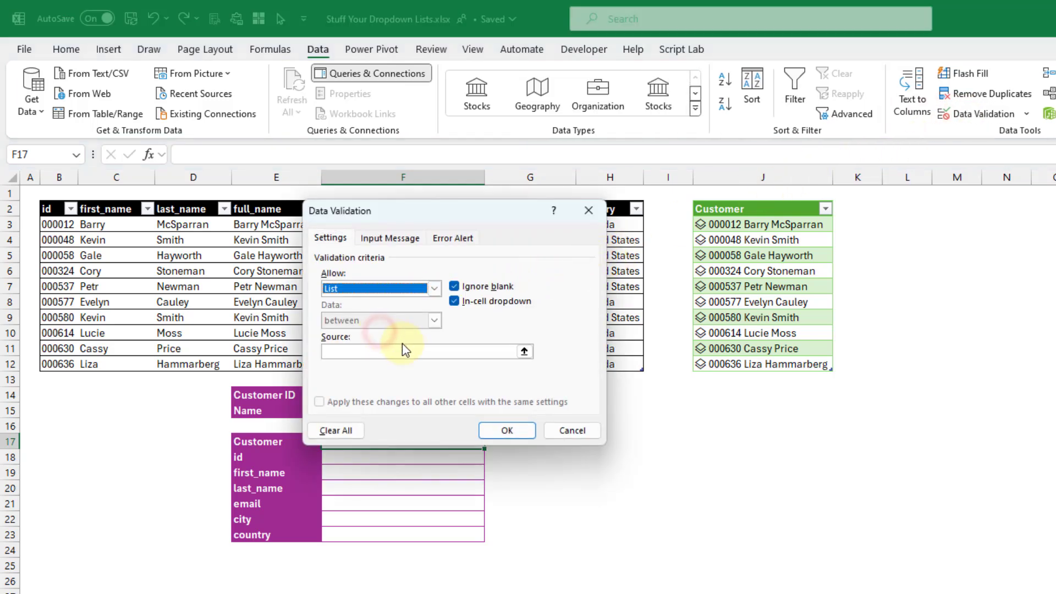
{"action": "left_click", "coordinate": [525, 351]}
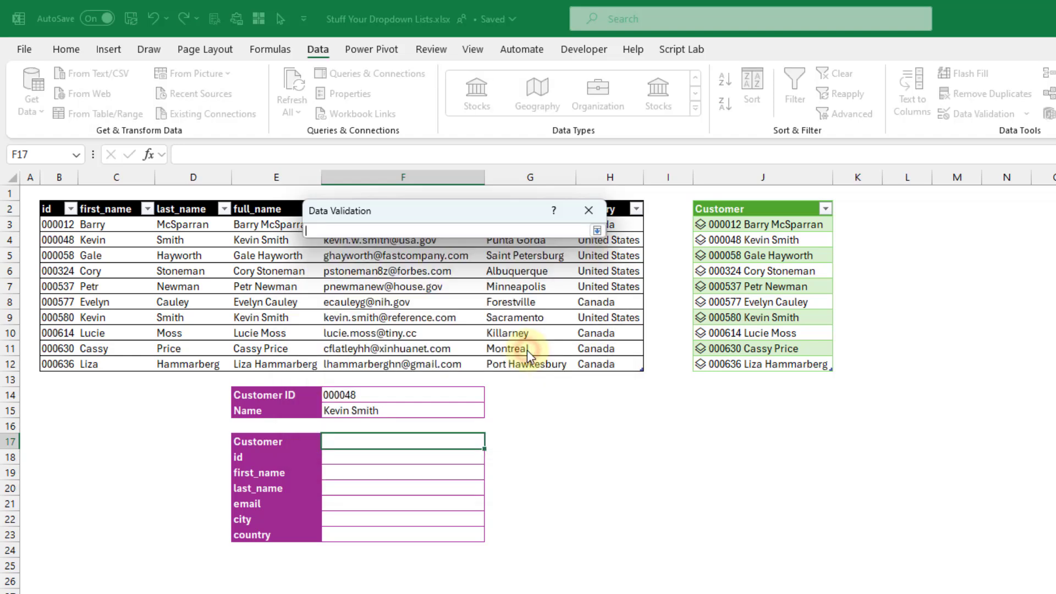
{"action": "left_click", "coordinate": [765, 197]}
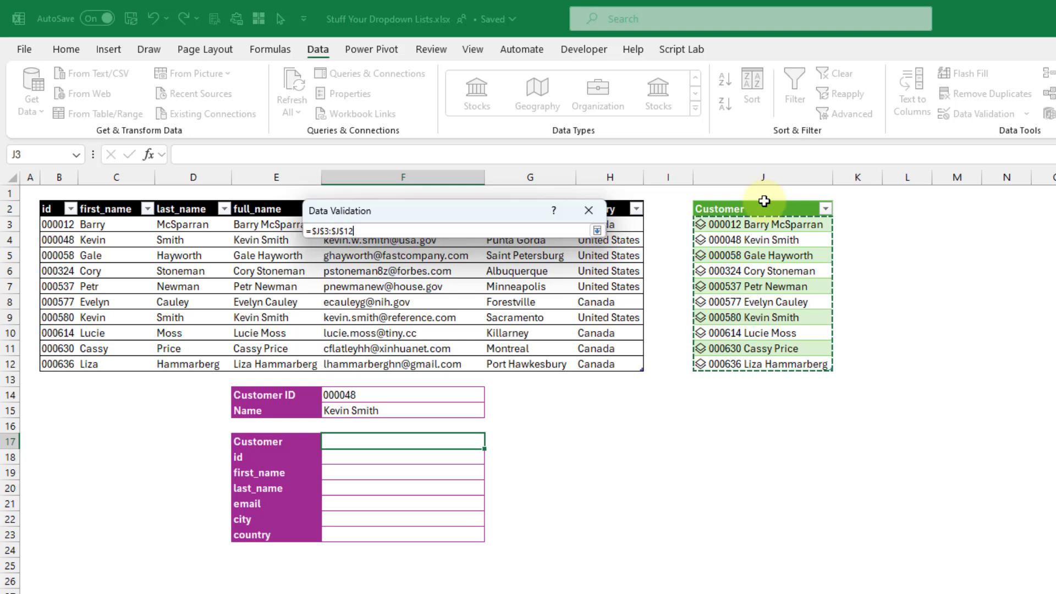
{"action": "left_click", "coordinate": [597, 230]}
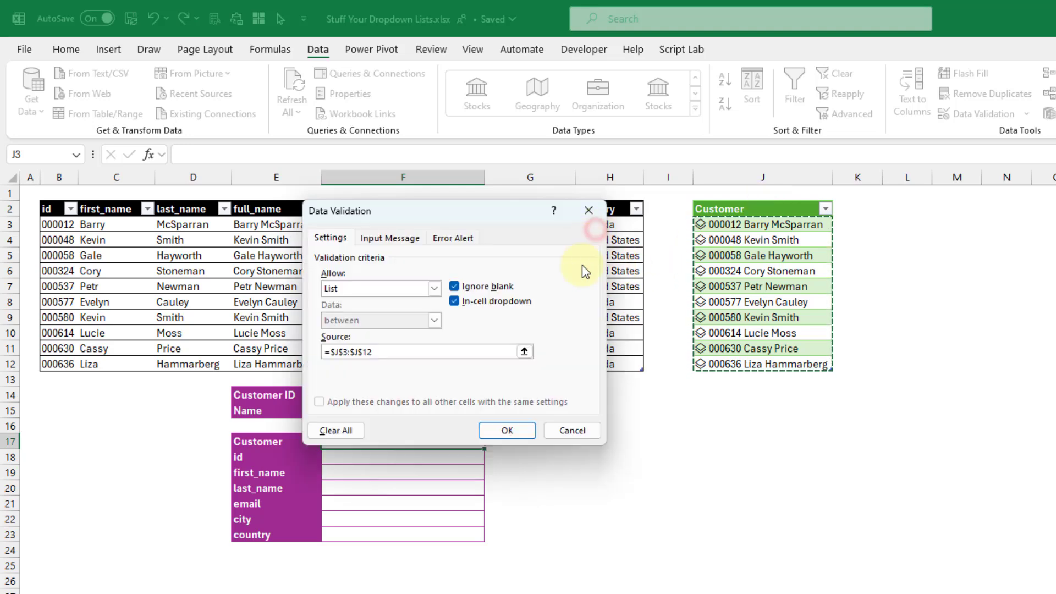
{"action": "left_click", "coordinate": [507, 429]}
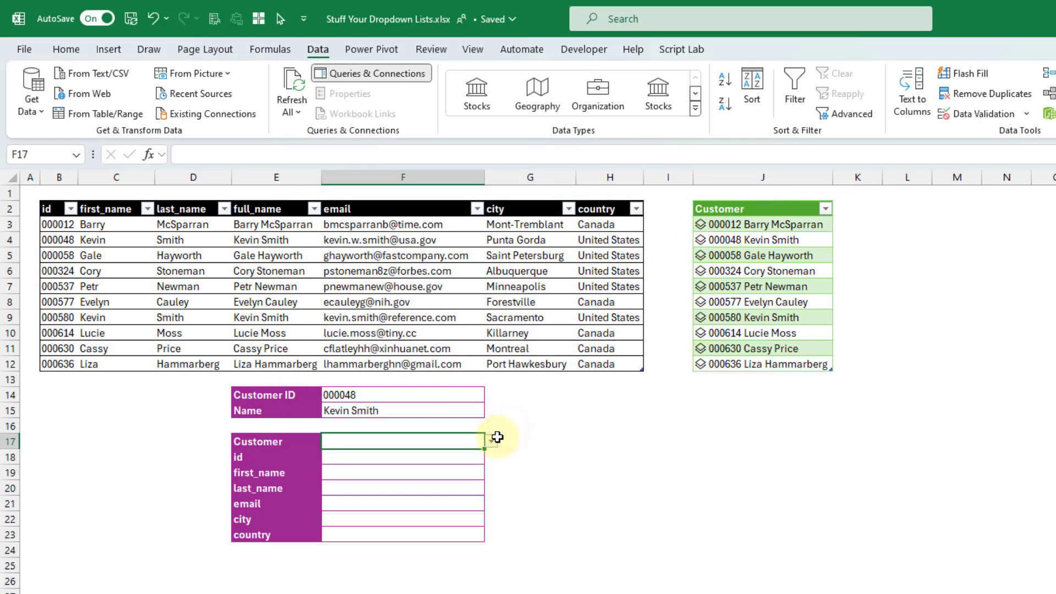
Pick the second customer in F17's dropdown, then switch to the seventh, 000580.
{"action": "left_click", "coordinate": [491, 442]}
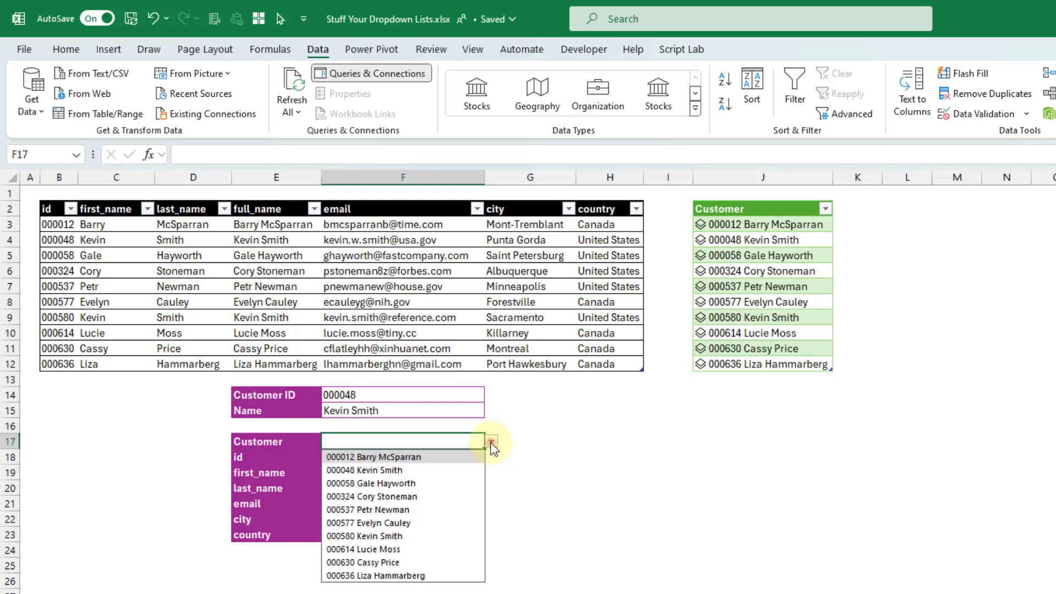
{"action": "left_click", "coordinate": [467, 470]}
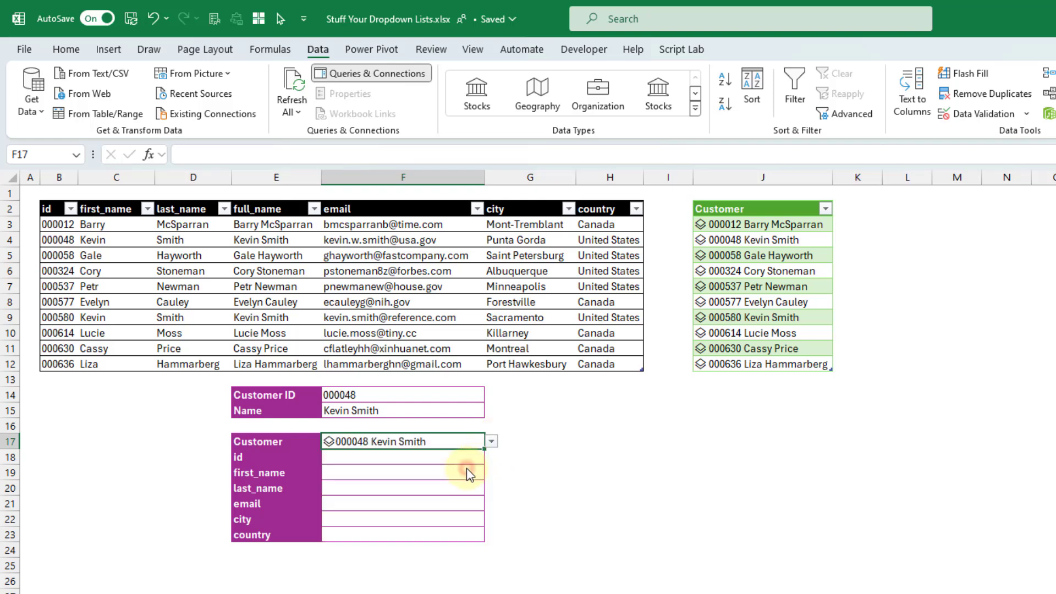
{"action": "left_click", "coordinate": [491, 442]}
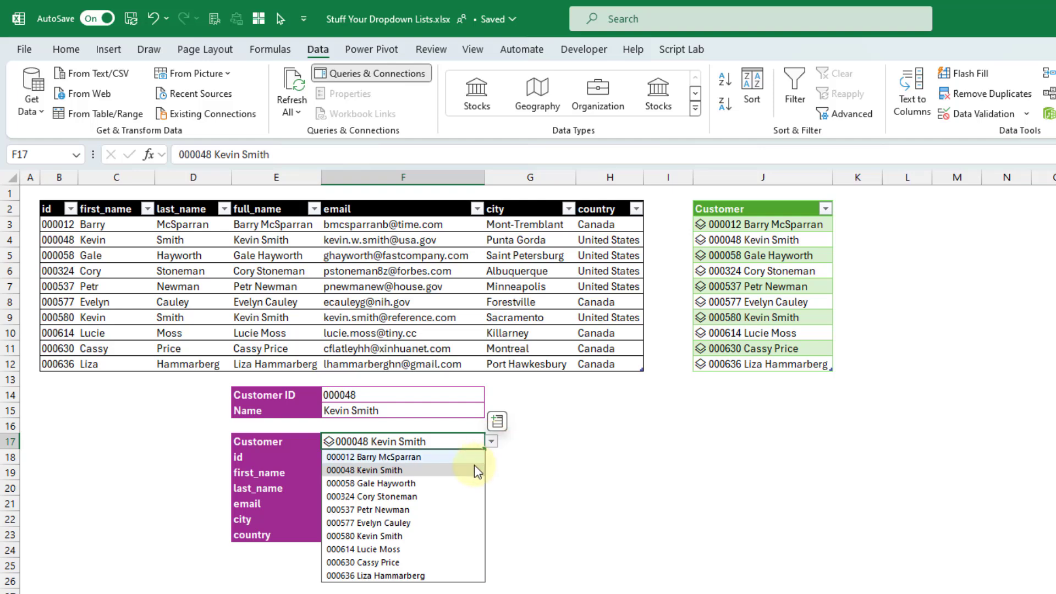
{"action": "left_click", "coordinate": [432, 535]}
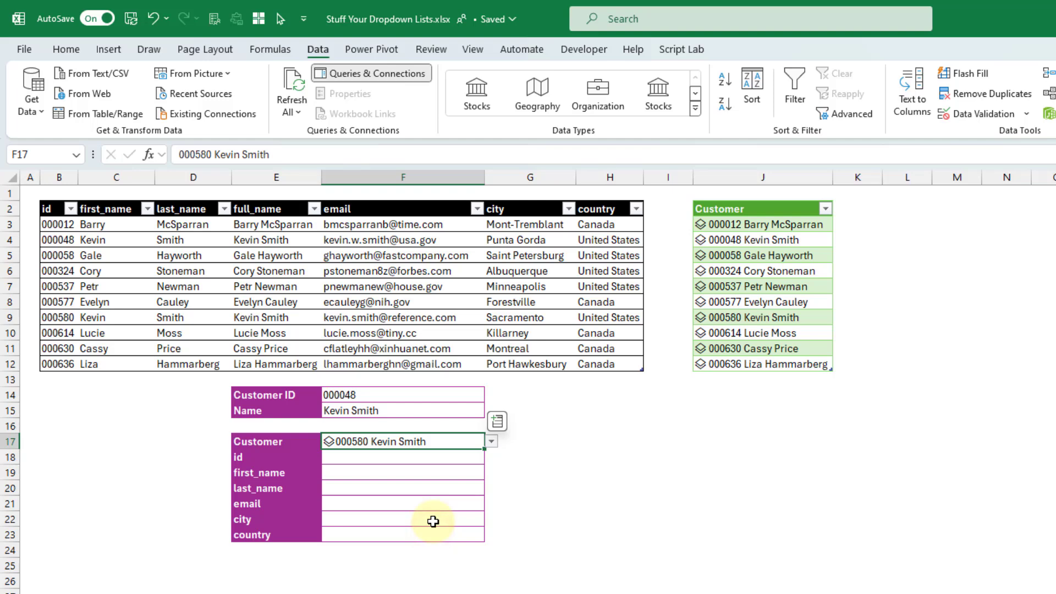
Enter =FIELDVALUE(F17,E18) in F18 to return the chosen customer's id.
{"action": "left_click", "coordinate": [401, 458]}
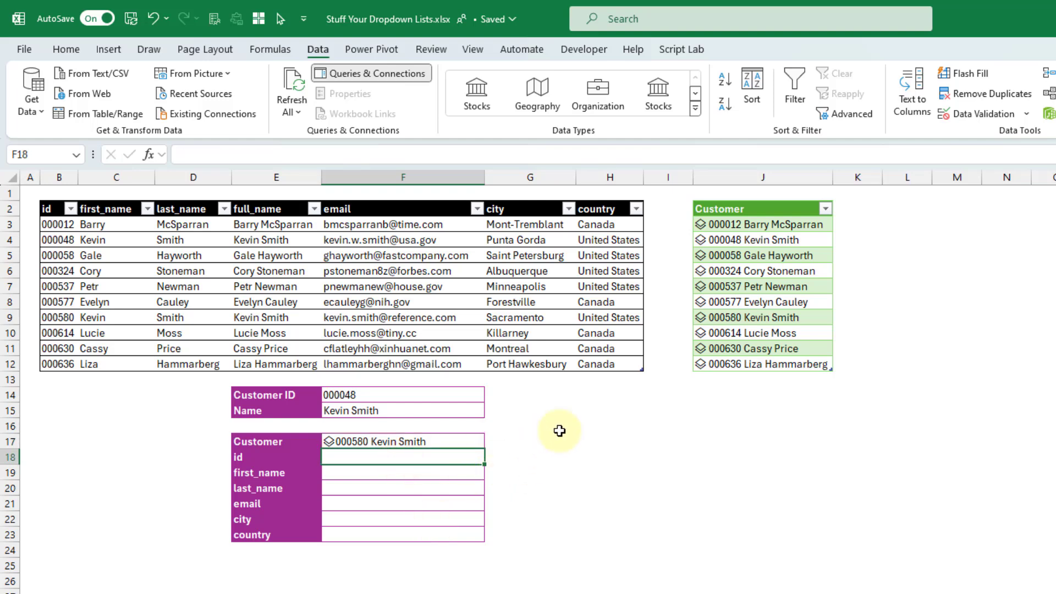
{"action": "type", "text": "=FIELDVALUE("}
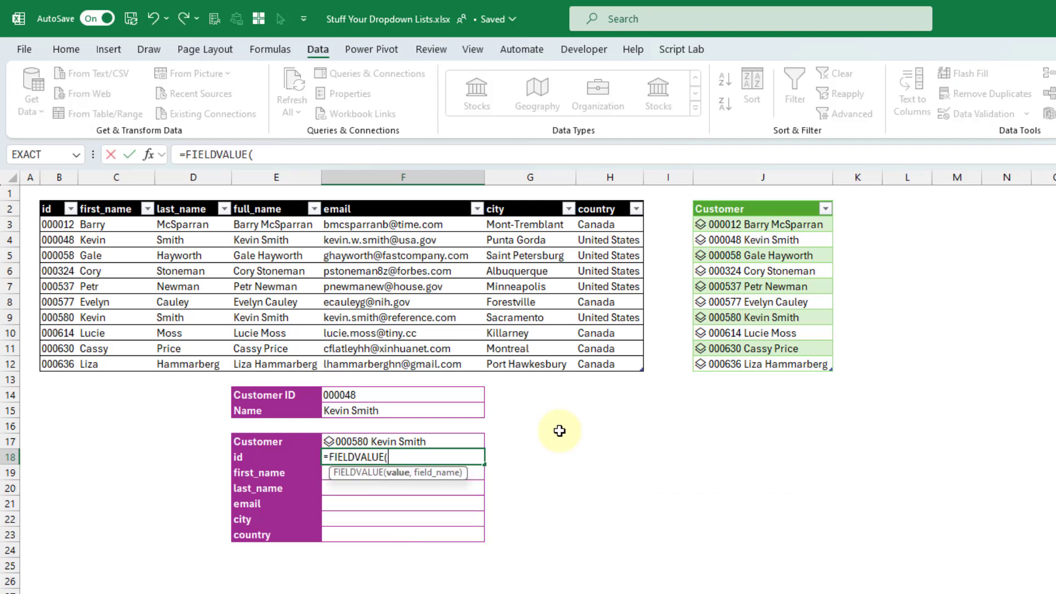
{"action": "left_click", "coordinate": [439, 440]}
{"action": "type", "text": ","}
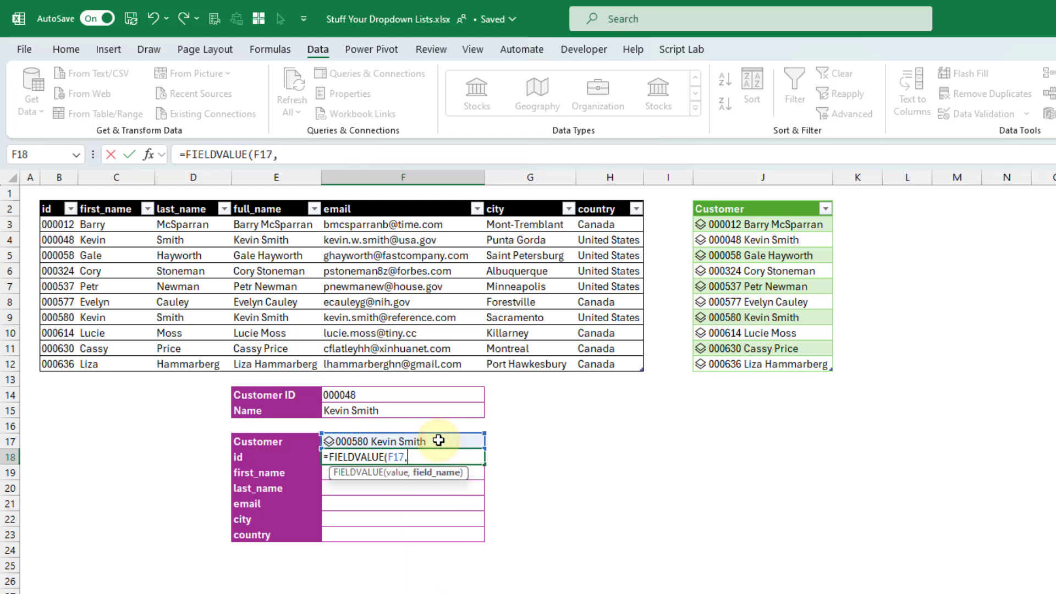
{"action": "left_click", "coordinate": [274, 458]}
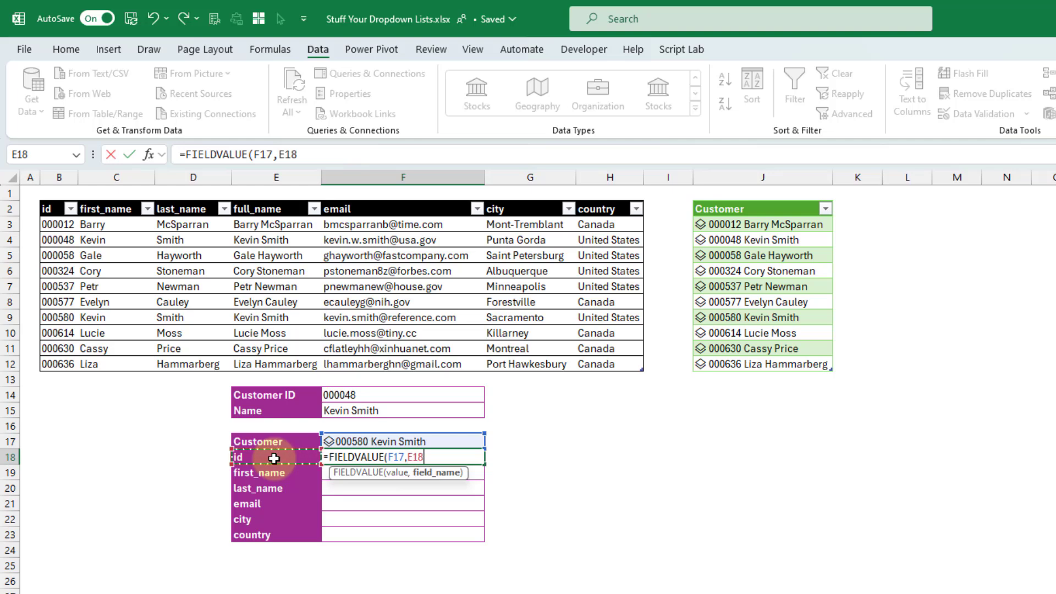
{"action": "type", "text": ")"}
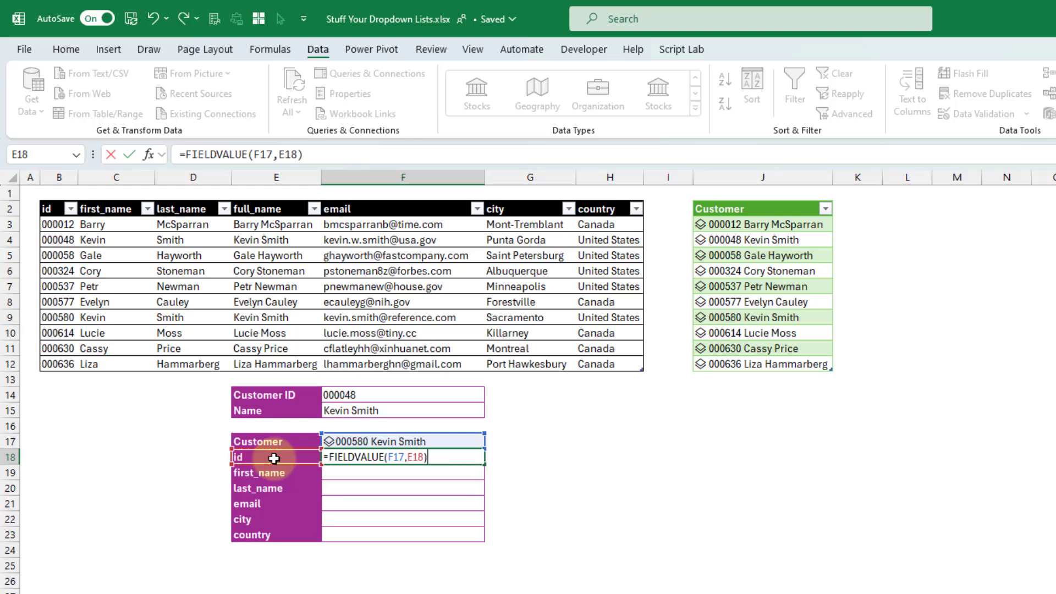
{"action": "key", "text": "Return"}
Extend the formula's field reference to E18:E23 so all six fields spill into F18:F23.
{"action": "left_click", "coordinate": [391, 455]}
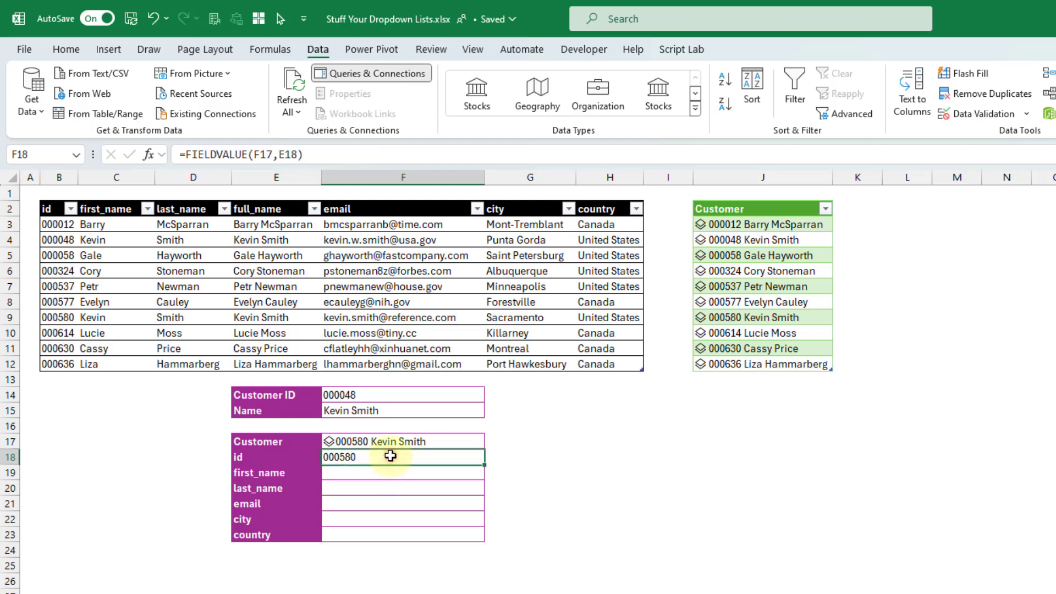
{"action": "key", "text": "F2"}
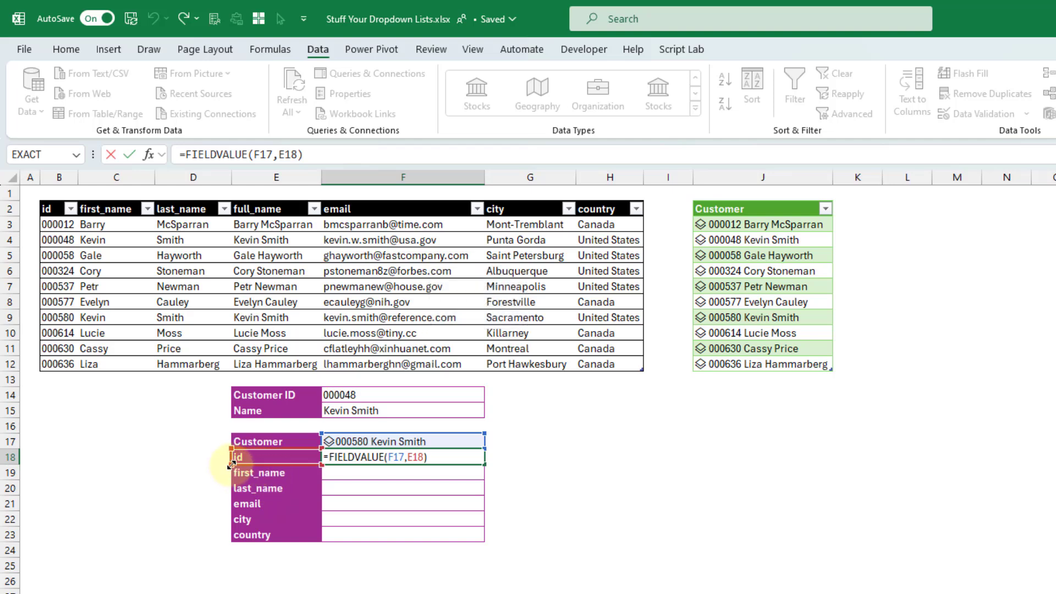
{"action": "left_click_drag", "start_coordinate": [231, 464], "coordinate": [231, 542]}
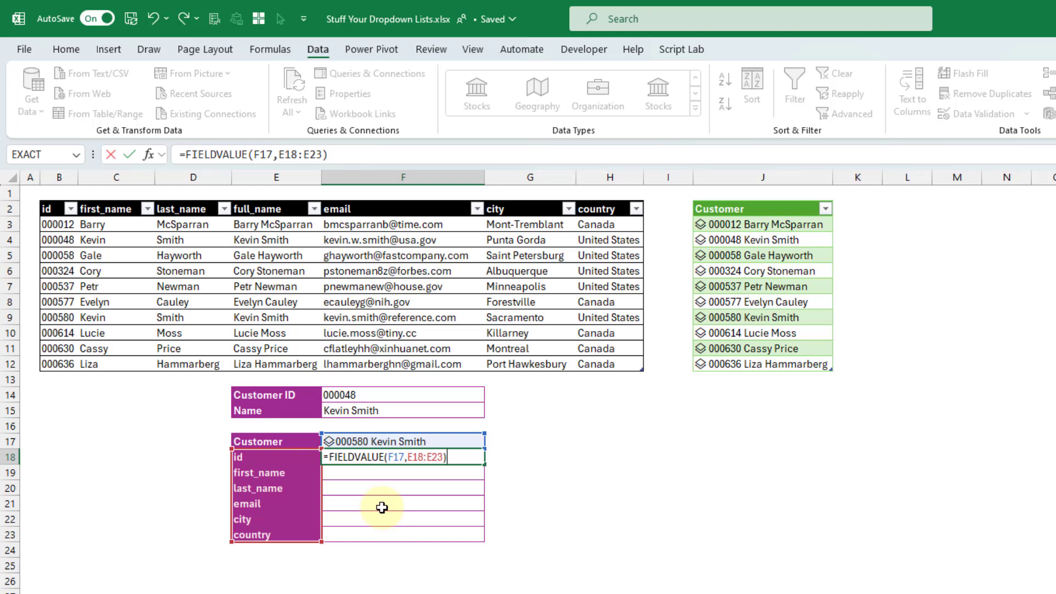
{"action": "key", "text": "Return"}
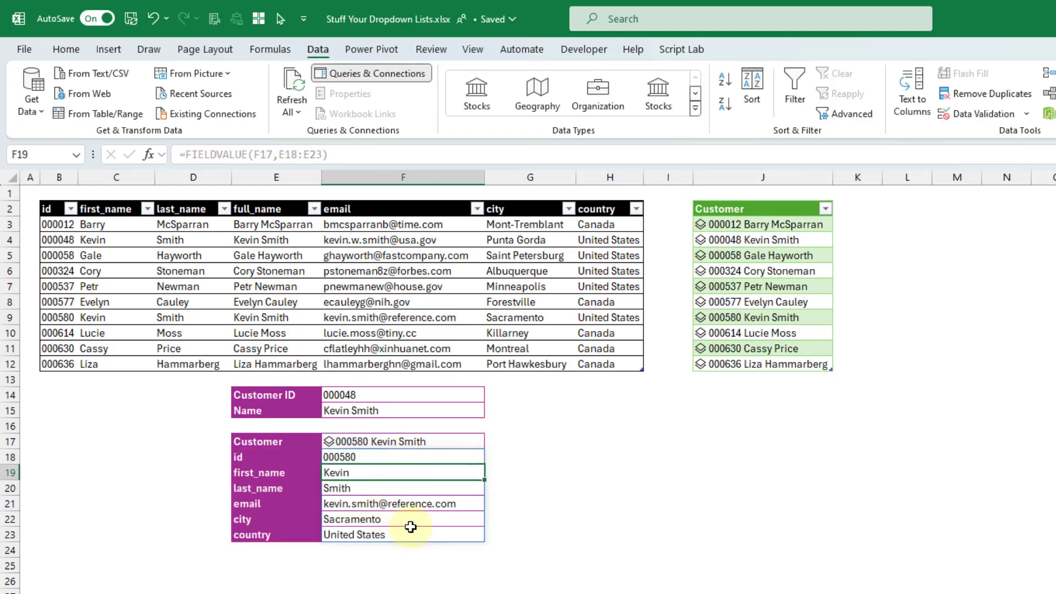
Choose the third customer, 000058, in F17's dropdown so F18:F23 refresh.
{"action": "left_click", "coordinate": [448, 441]}
{"action": "left_click", "coordinate": [489, 443]}
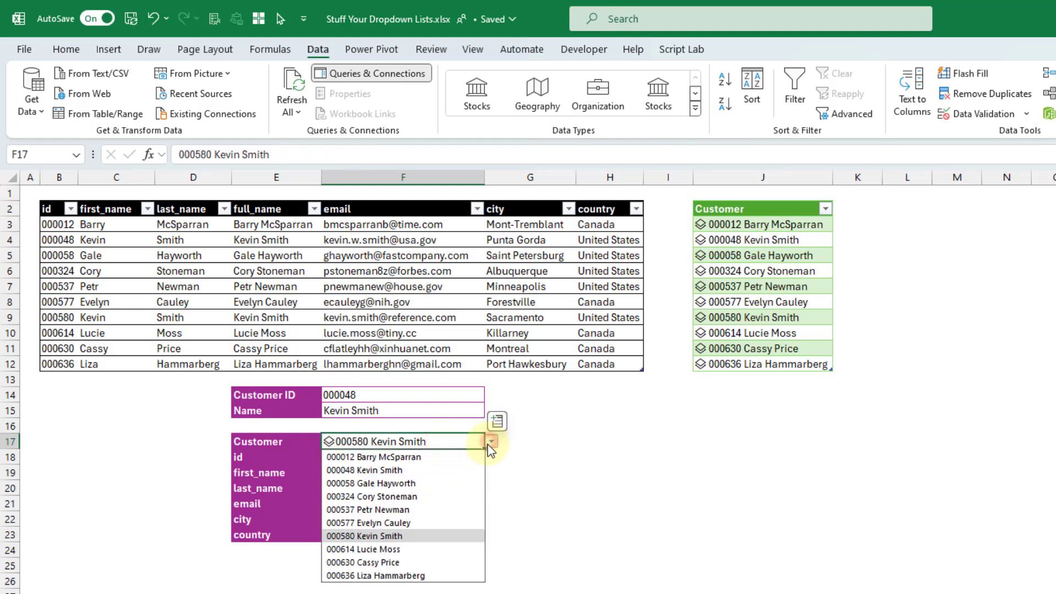
{"action": "left_click", "coordinate": [465, 484]}
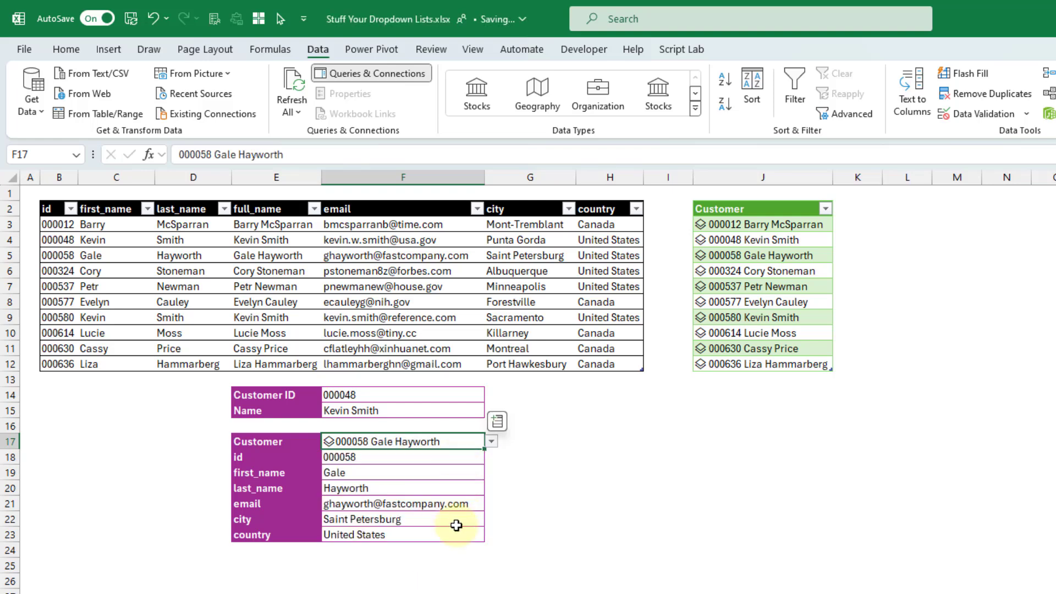